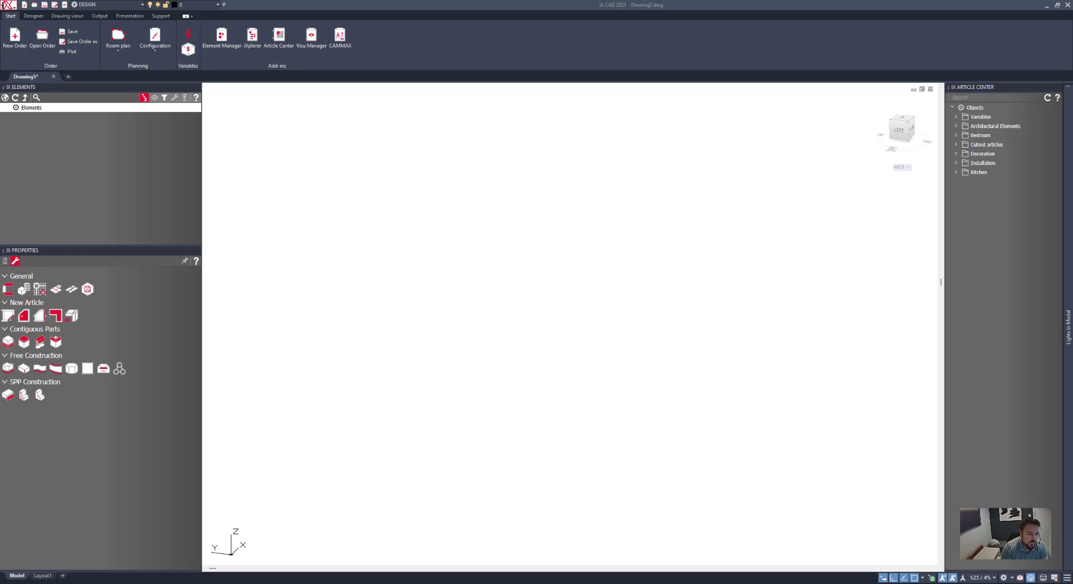
Orient the drawing to the top view with north up, so the triangle's long edge lies horizontally.
click(904, 122)
click(904, 122)
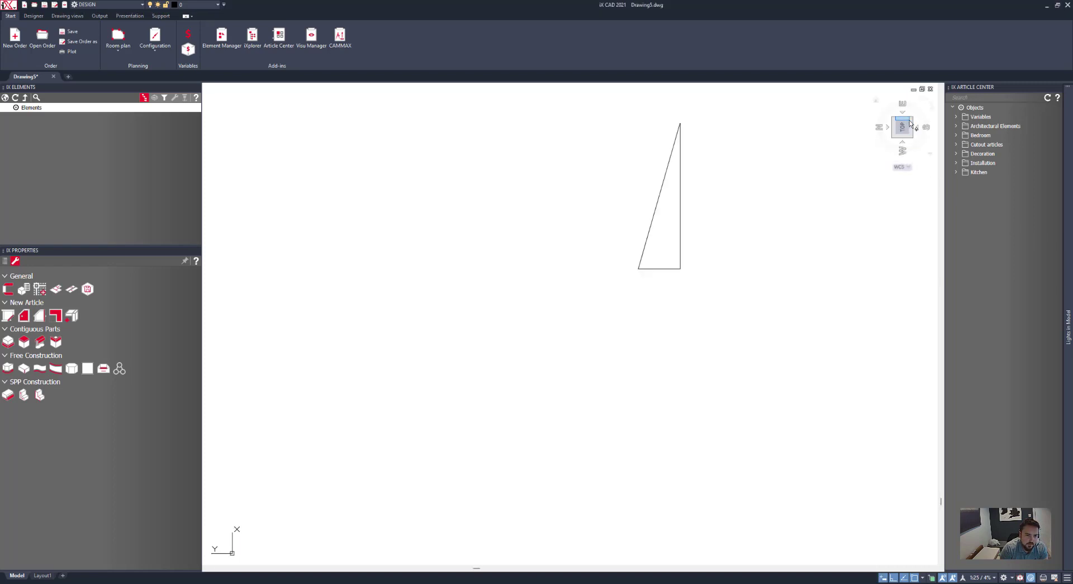
click(931, 105)
scroll(755, 436, up, 4)
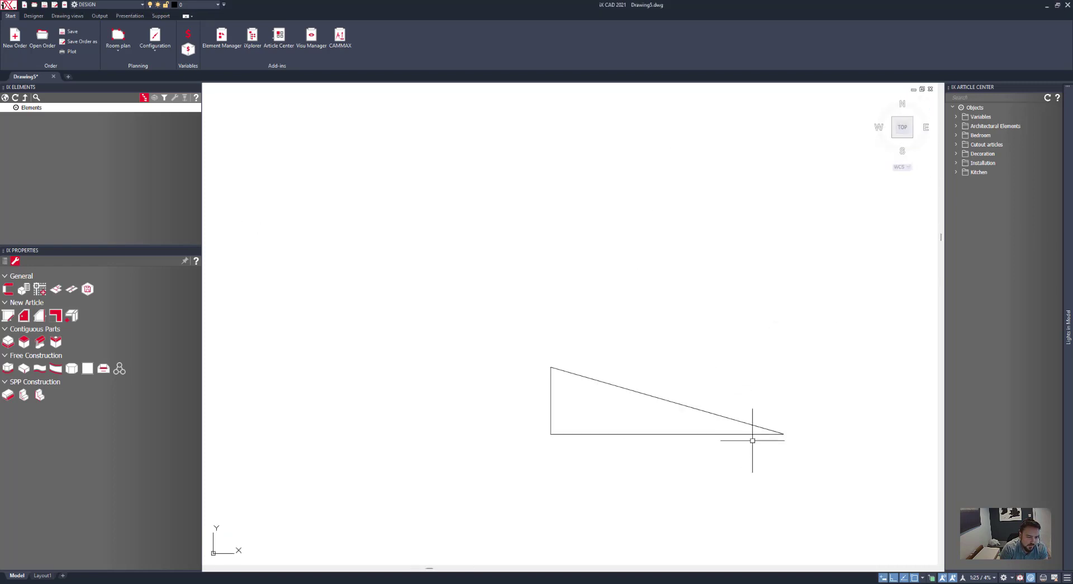
middle_drag(536, 395, 481, 383)
text(pl)
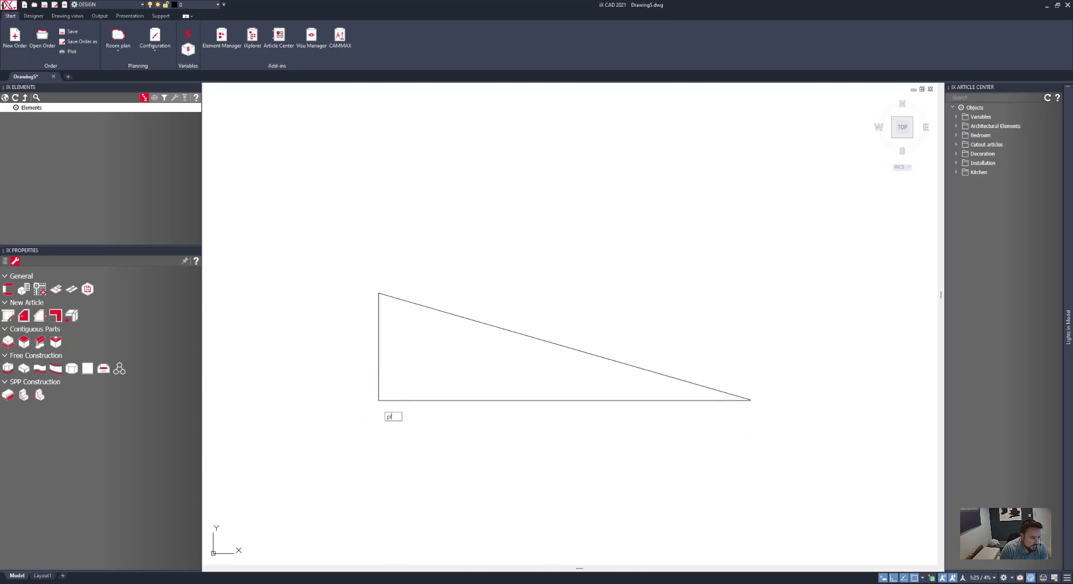
key(Return)
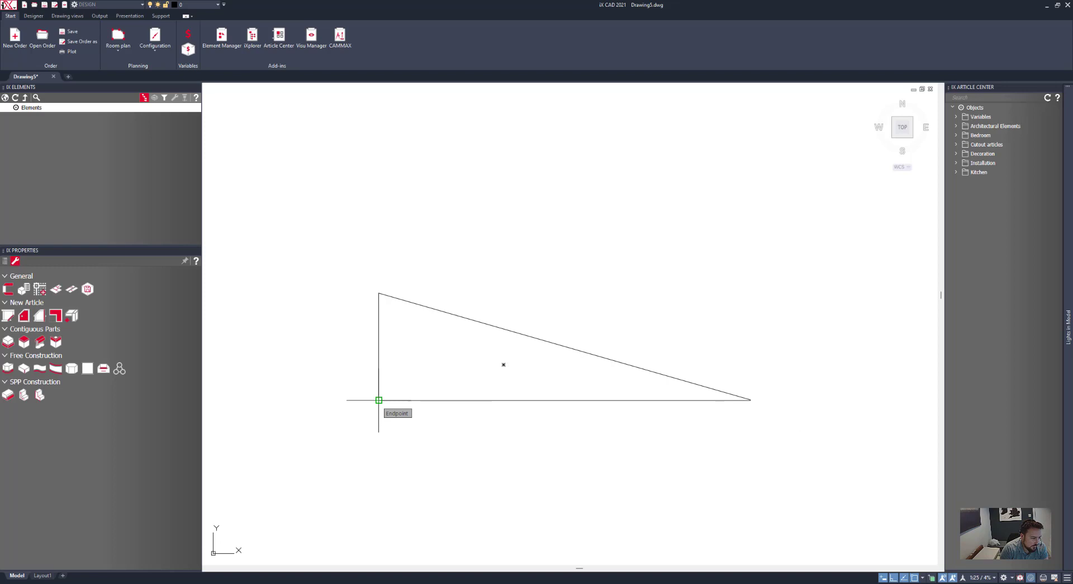
click(379, 400)
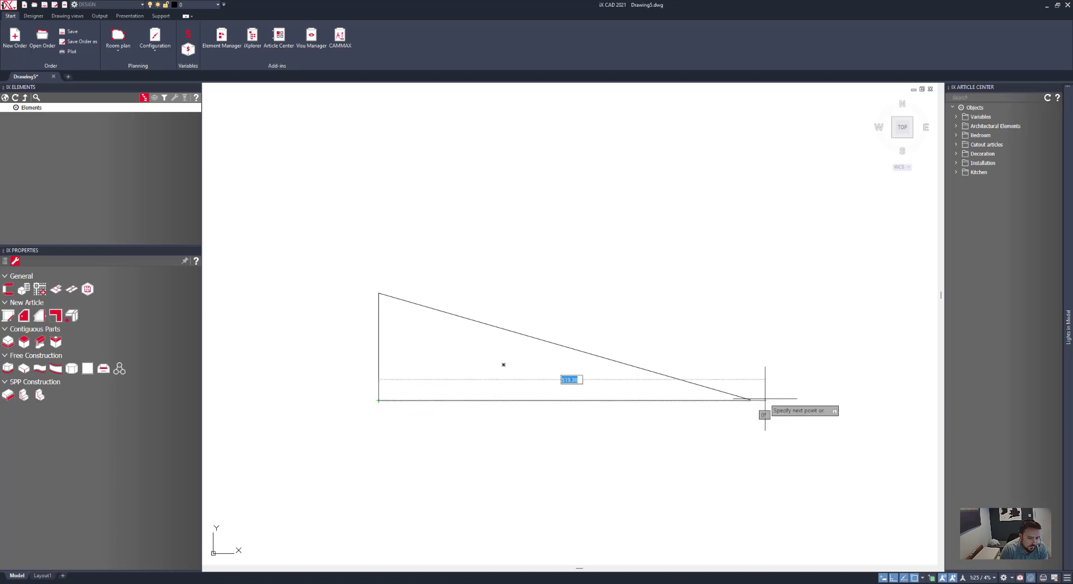
scroll(754, 399, up, 1)
scroll(665, 409, up, 3)
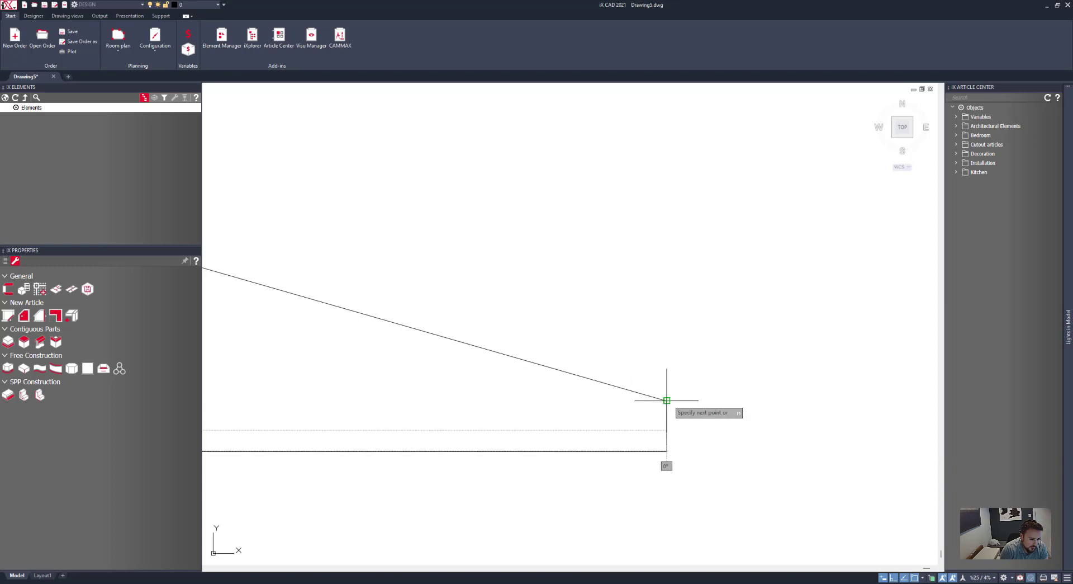
click(667, 450)
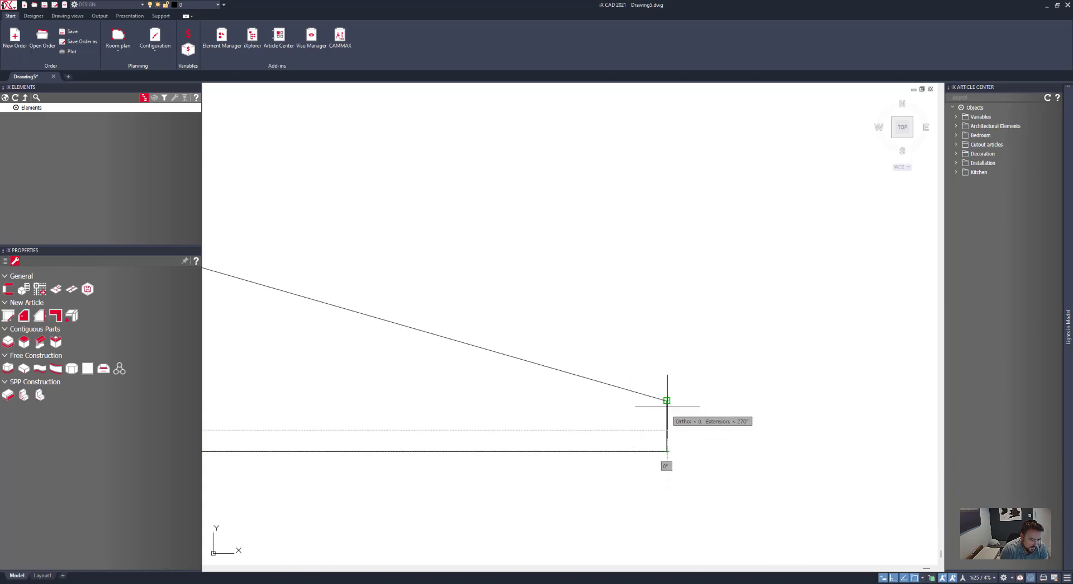
click(667, 401)
key(Return)
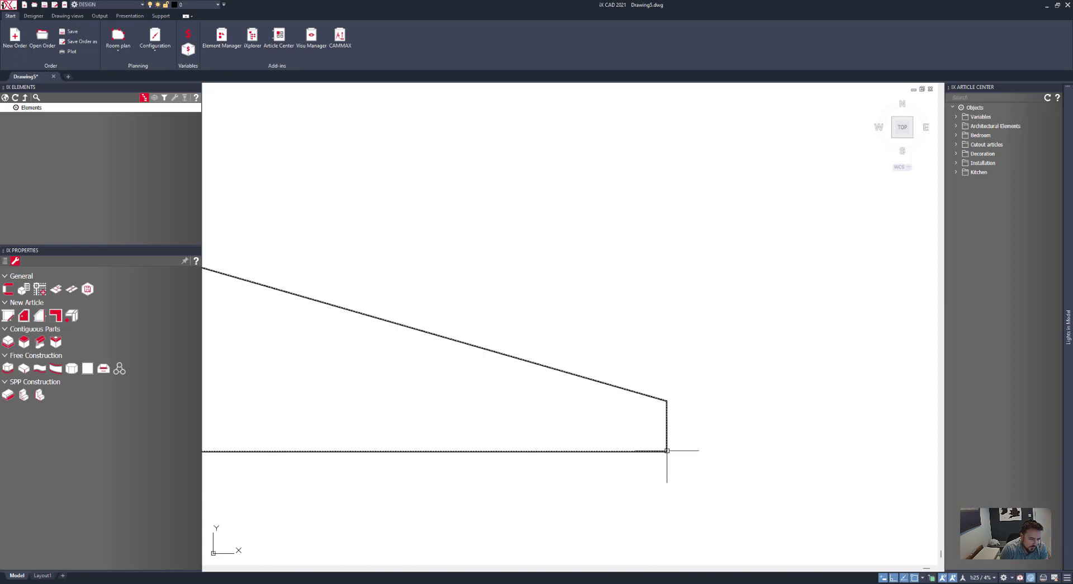
scroll(615, 425, down, 4)
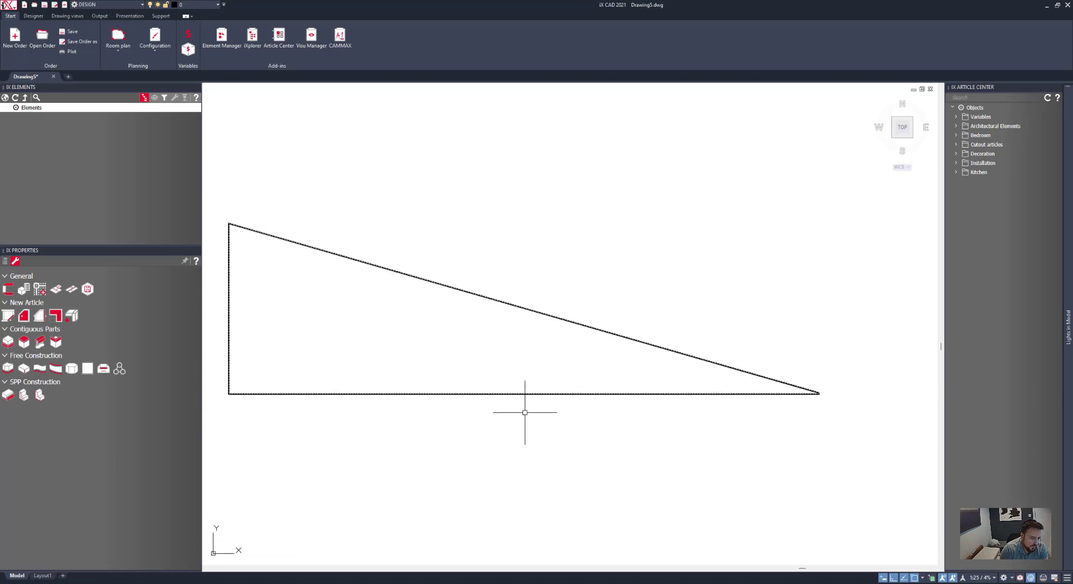
Draw a closed polyline from the triangle's lower-left corner along its base and short end edge, with the sloped side at 164°.
key(Return)
click(242, 387)
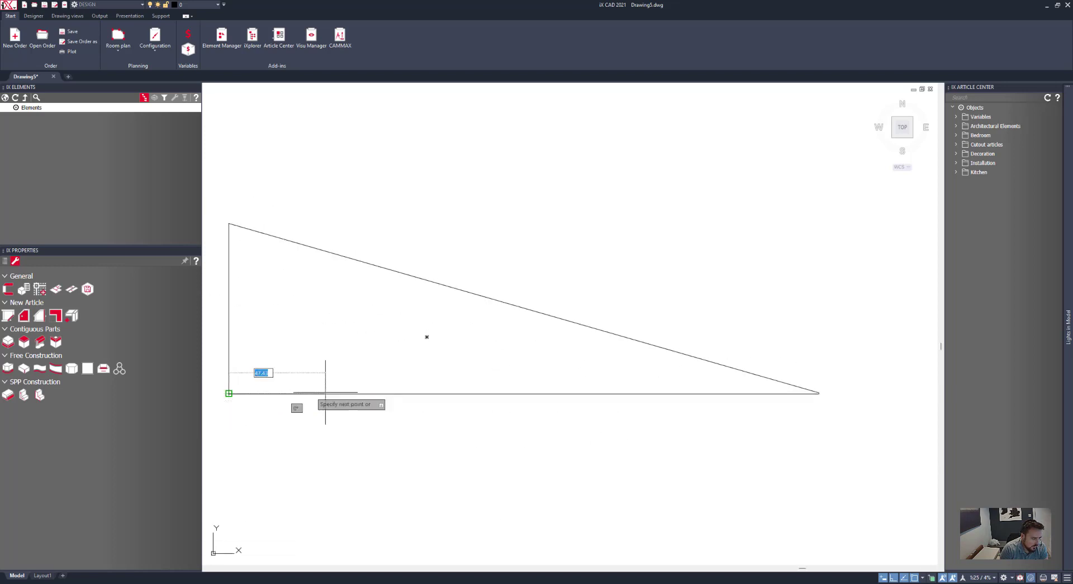
click(819, 393)
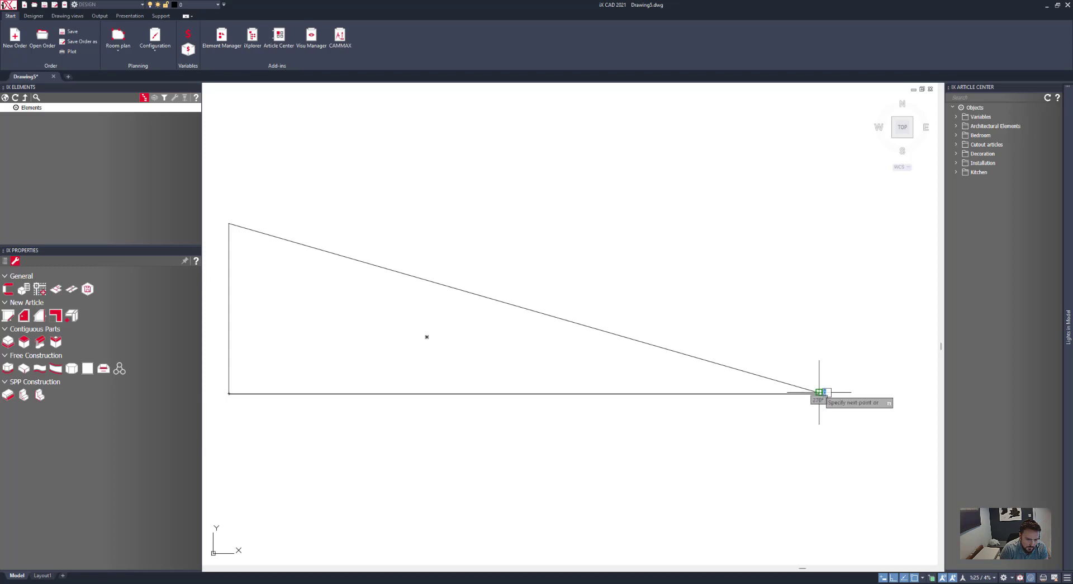
scroll(408, 317, down, 4)
middle_drag(359, 278, 475, 360)
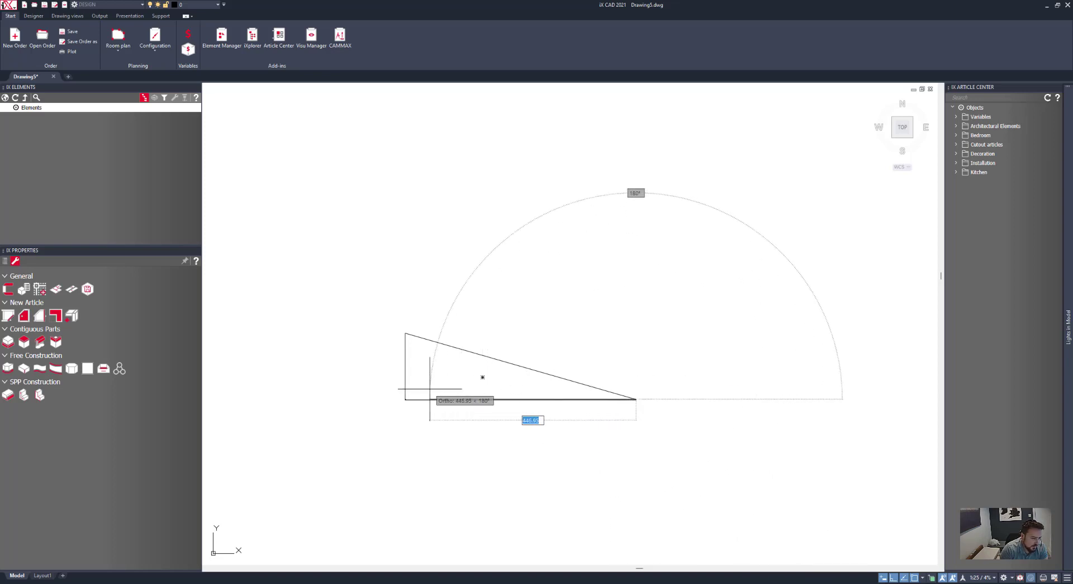
key(Tab)
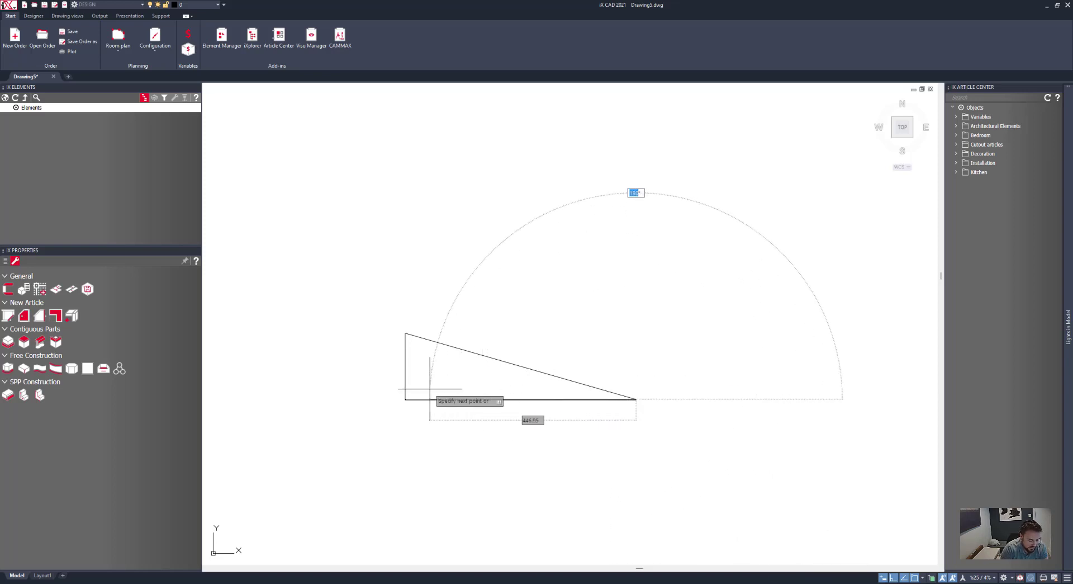
text(16)
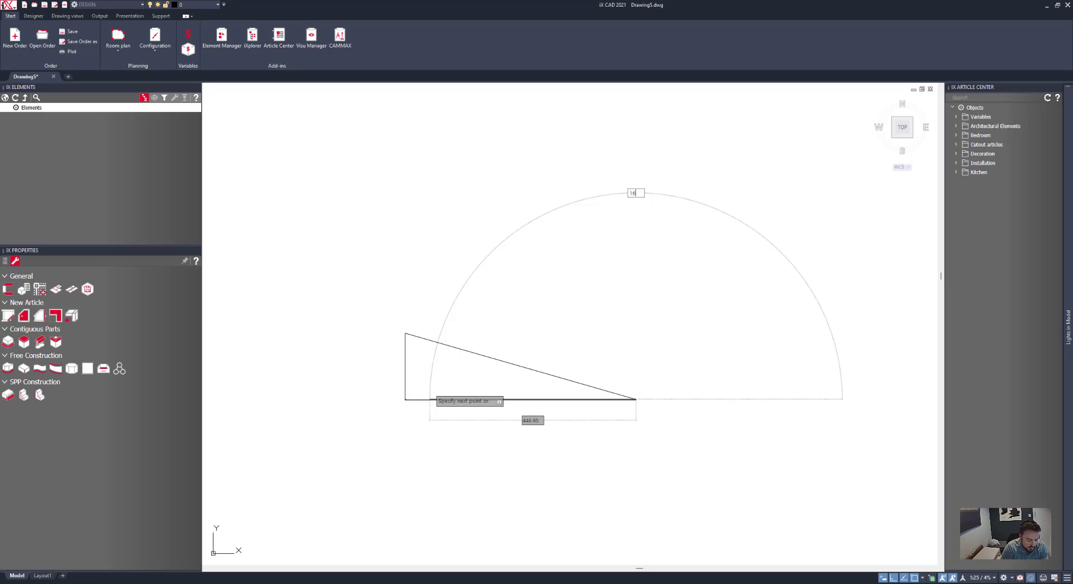
text(4)
key(Tab)
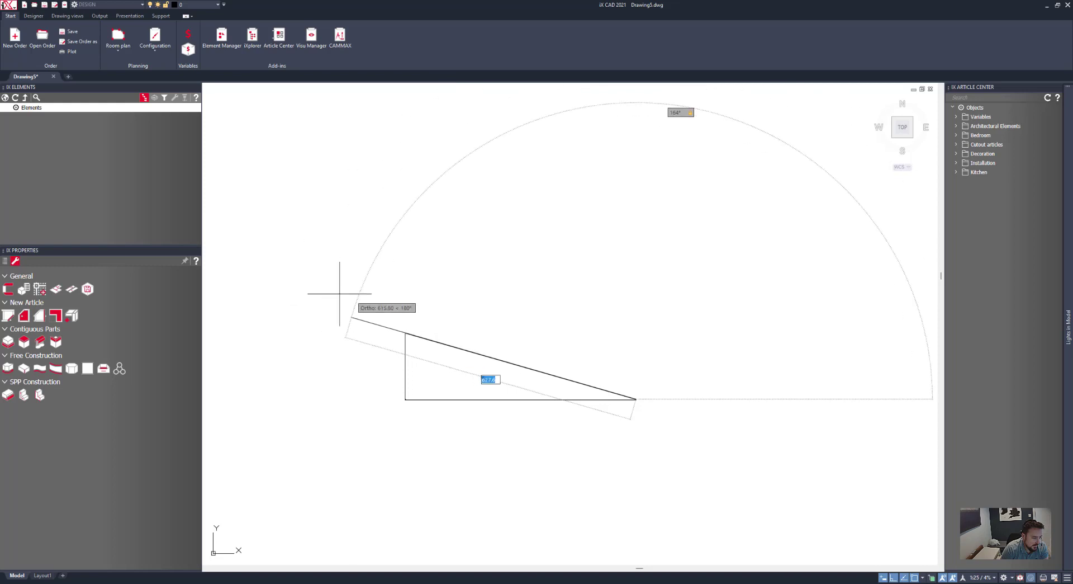
click(355, 335)
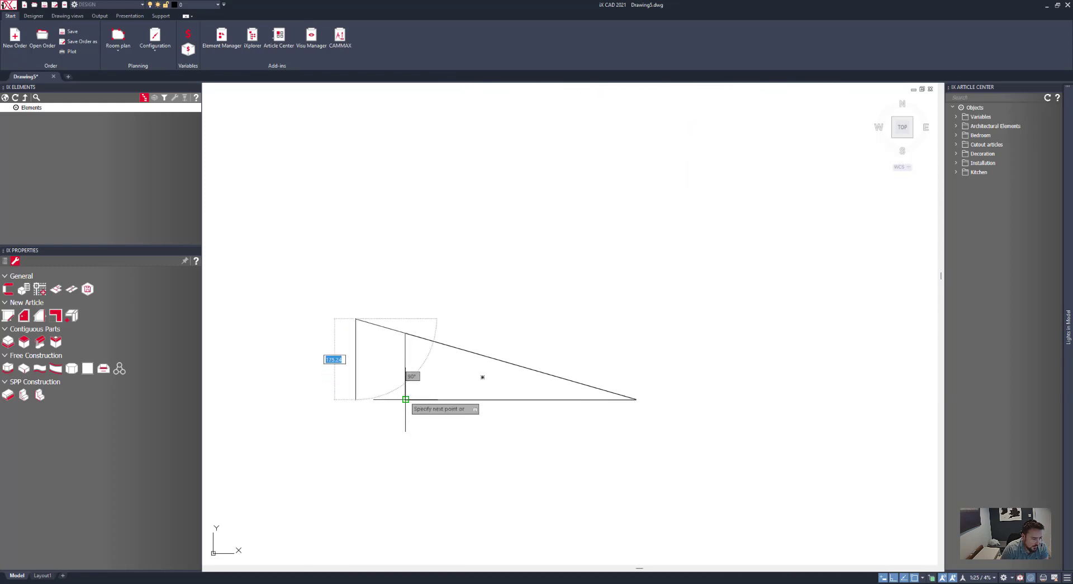
text(c)
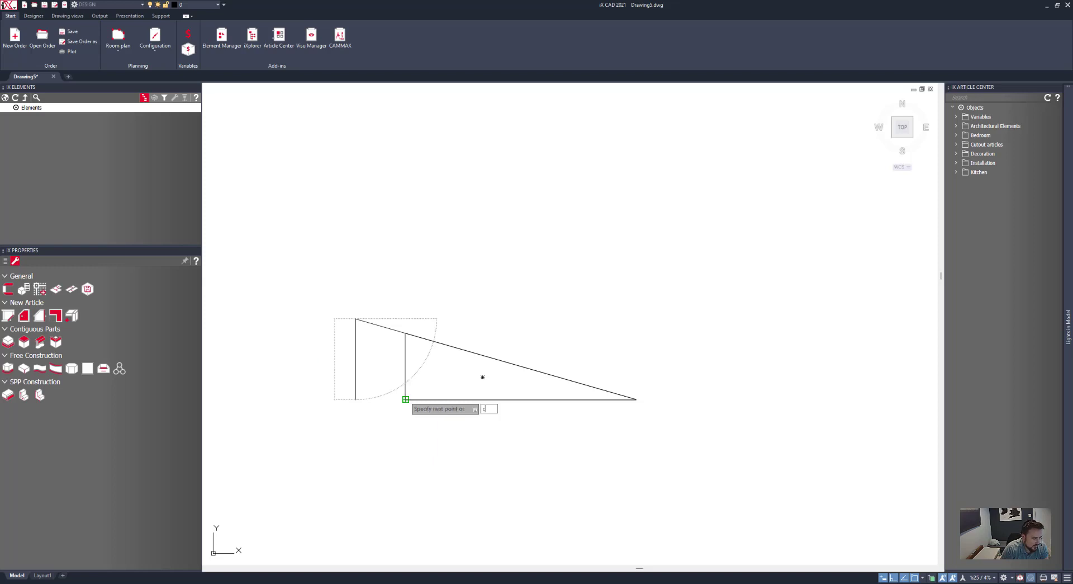
key(Return)
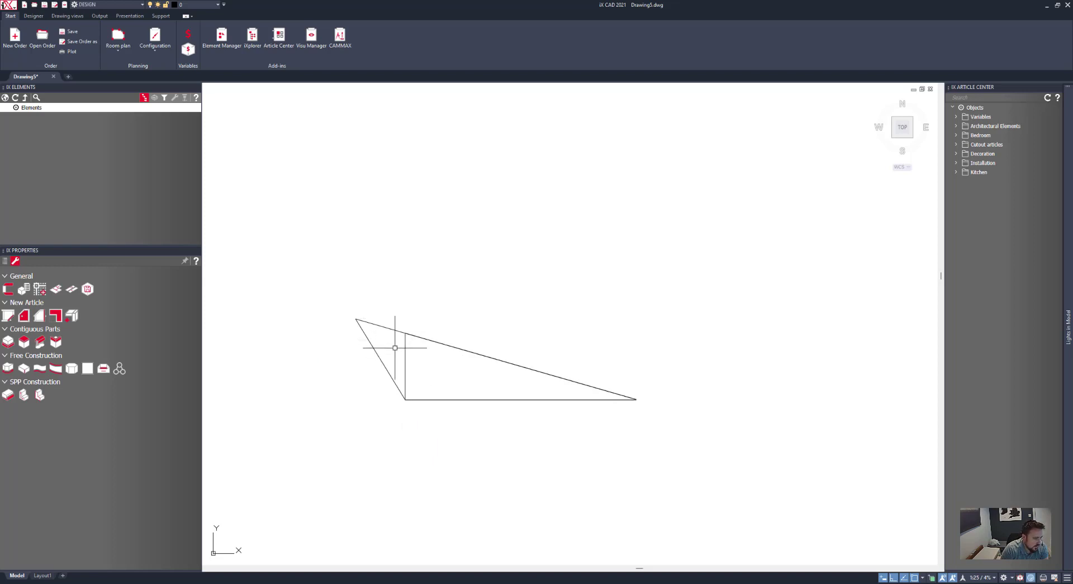
Draw a vertical polyline guide from the triangle's lower-left corner up past the sloped side.
text(pl)
key(Return)
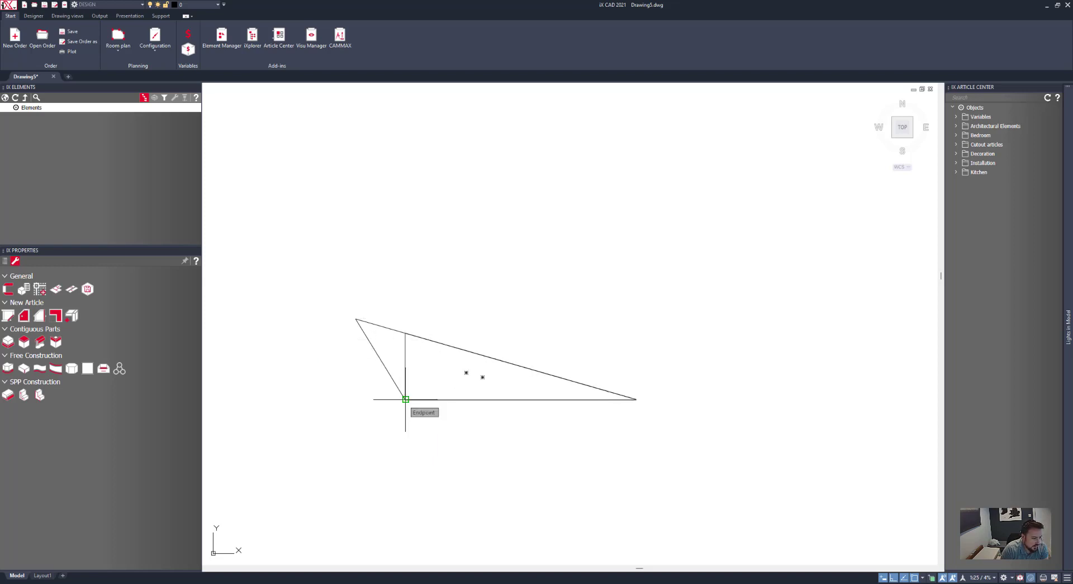
click(406, 399)
click(379, 216)
key(Return)
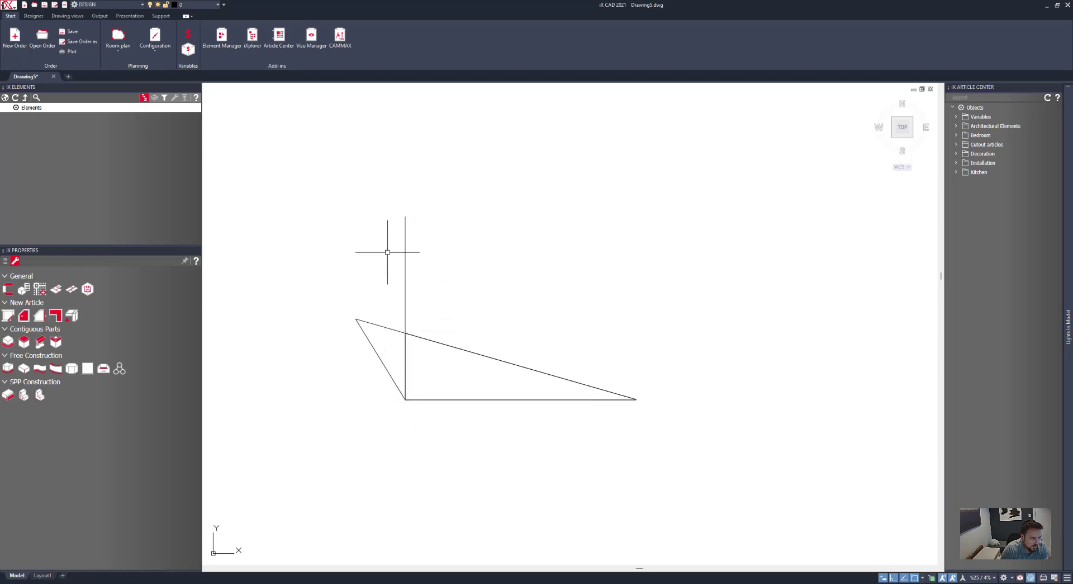
Stretch the new polyline's overhanging upper vertex to where its sloped side meets the vertical guide.
click(375, 336)
click(364, 315)
click(356, 318)
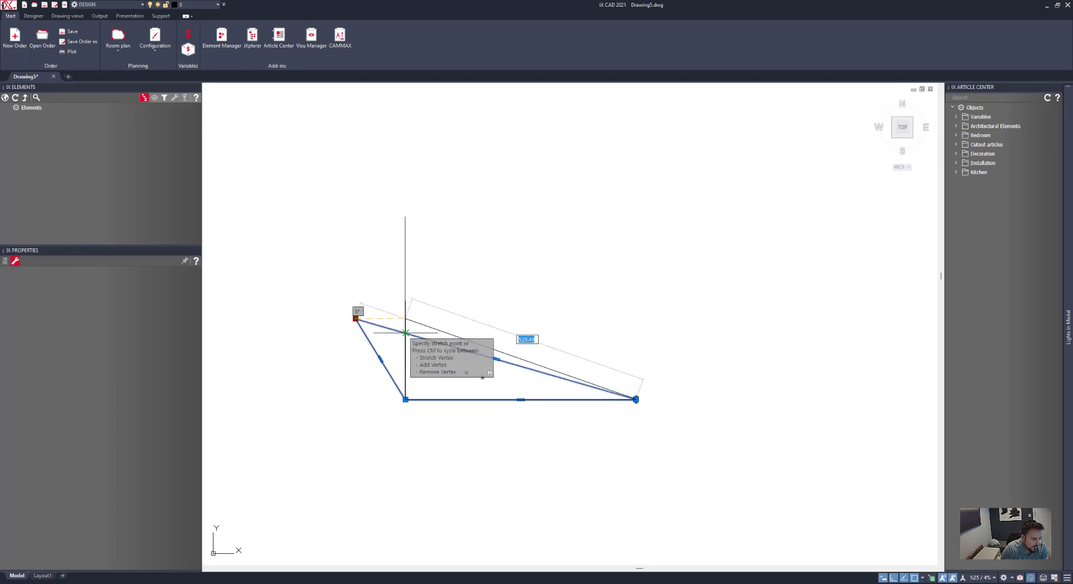
click(405, 332)
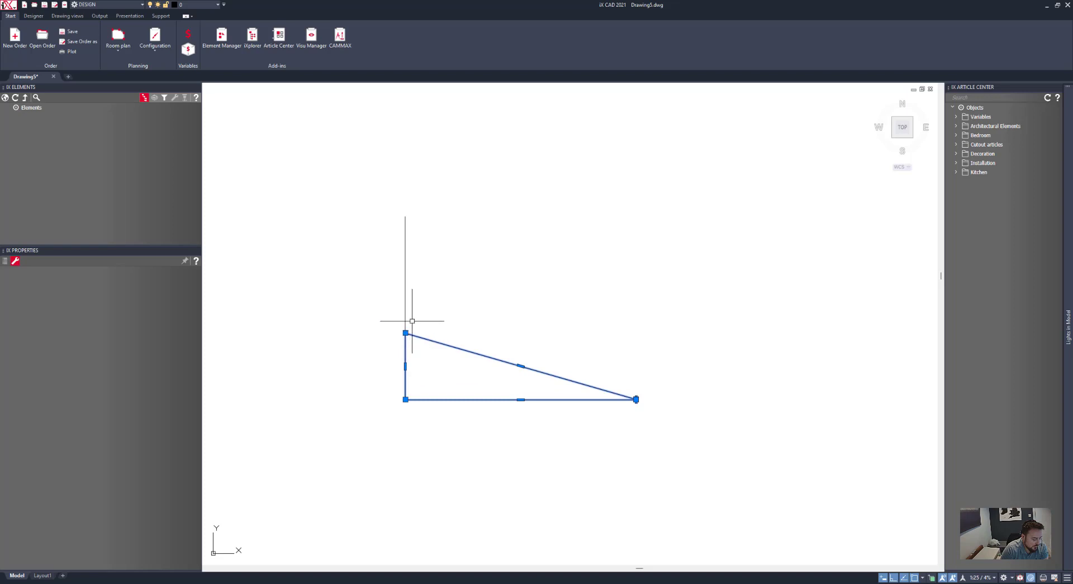
key(Escape)
Delete the vertical guide line above the triangle.
click(412, 321)
click(387, 320)
key(Delete)
Move the new triangle polyline straight up, clear of the original triangle.
click(410, 336)
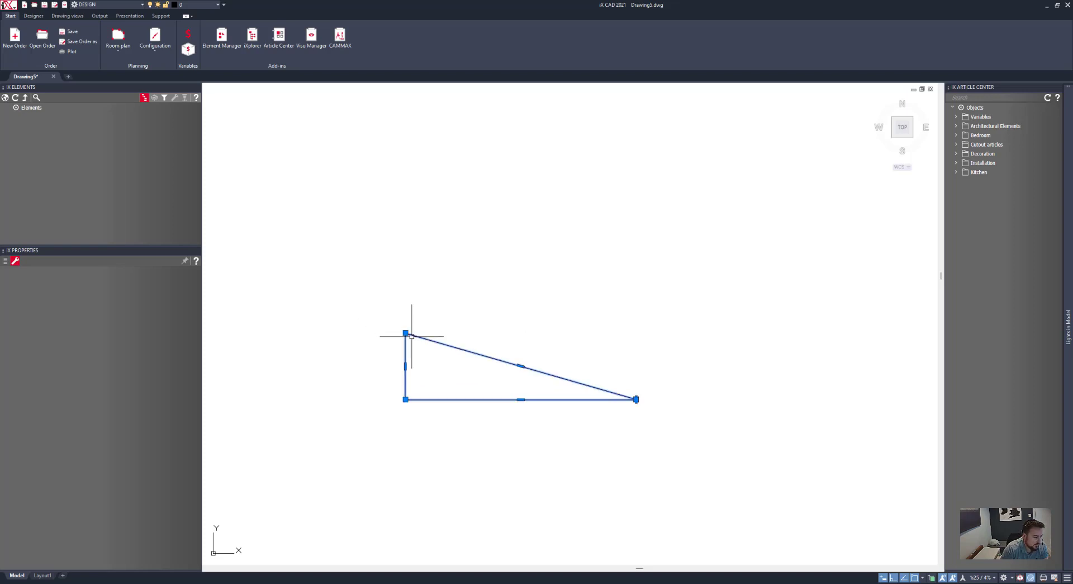
text(m)
key(Return)
click(514, 324)
click(514, 221)
key(Escape)
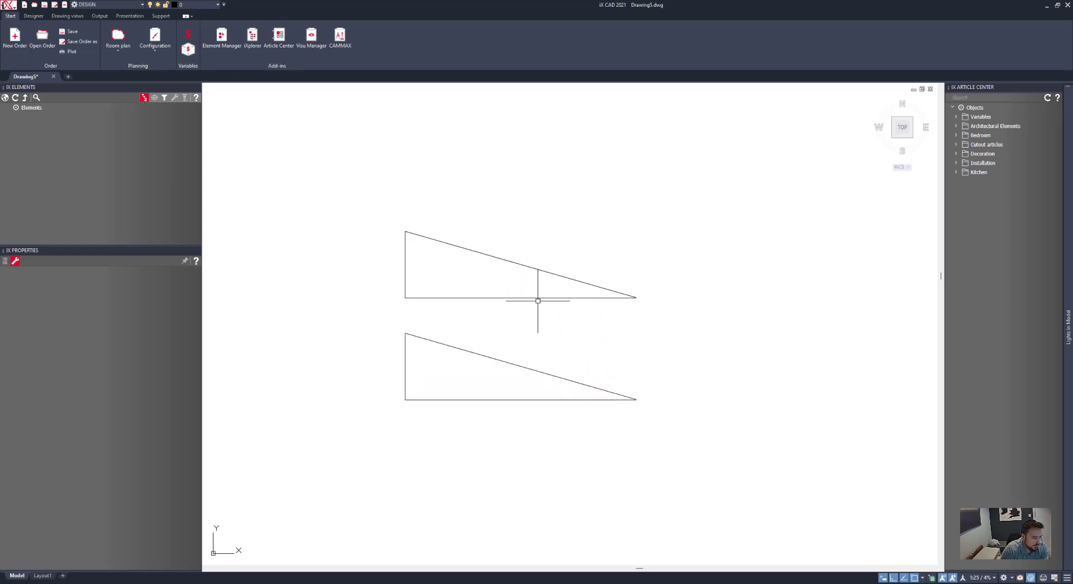
Delete the original lower triangle, keeping only the redrawn one.
middle_drag(543, 305, 662, 303)
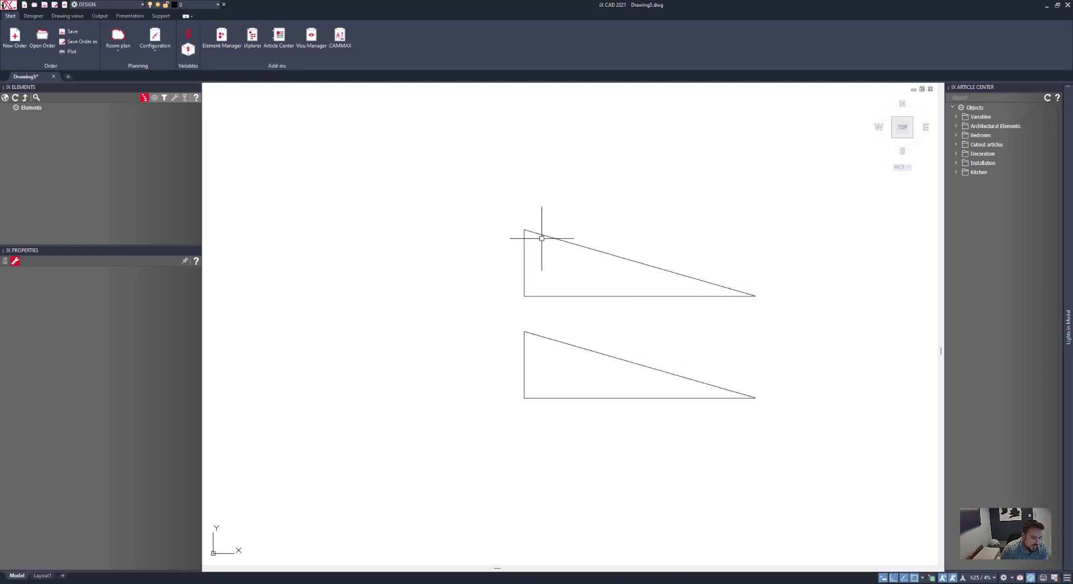
click(649, 364)
key(Delete)
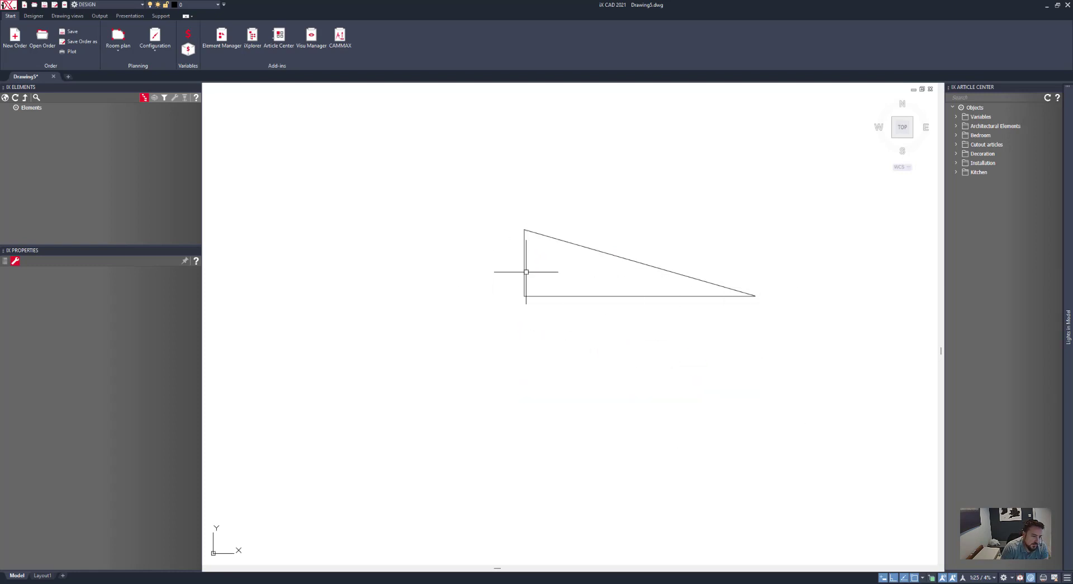
middle_drag(679, 280, 646, 314)
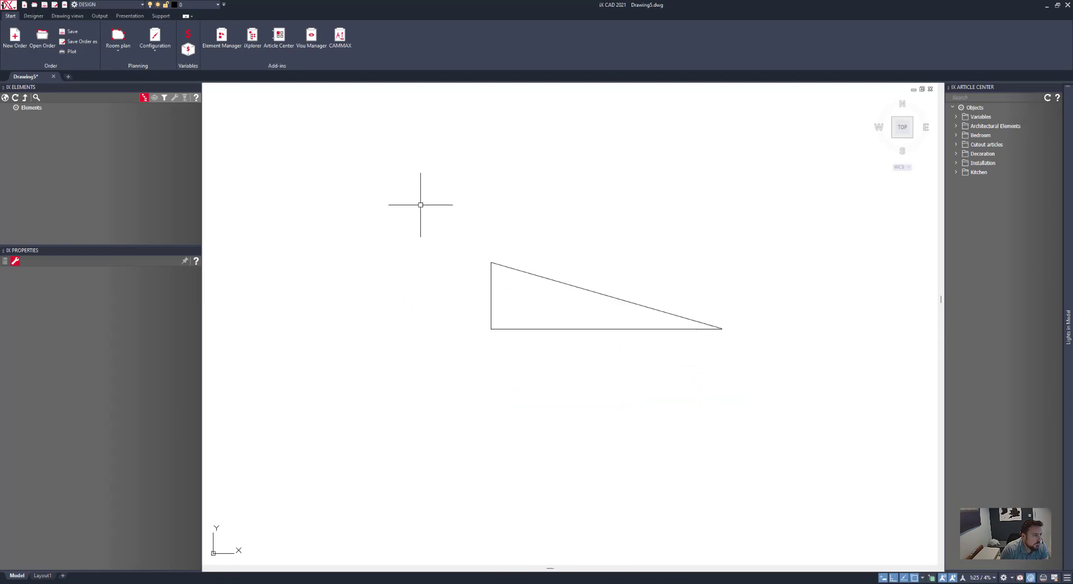
Create an Outline Geometry contour named OG_ANGLE_TOP from the triangle polyline with the Contour Wizard, and close the Element Manager.
click(99, 16)
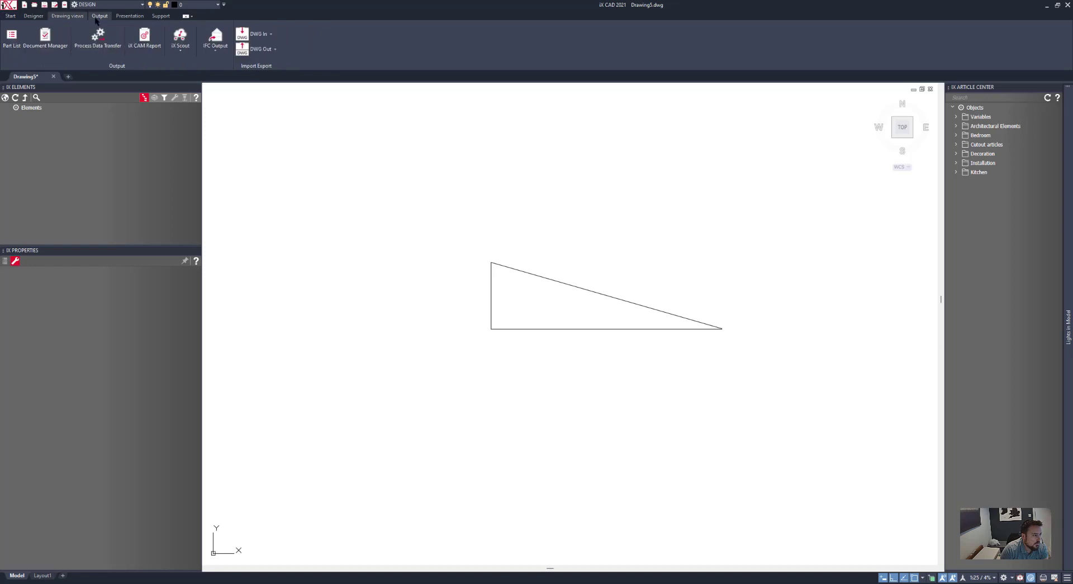
click(33, 17)
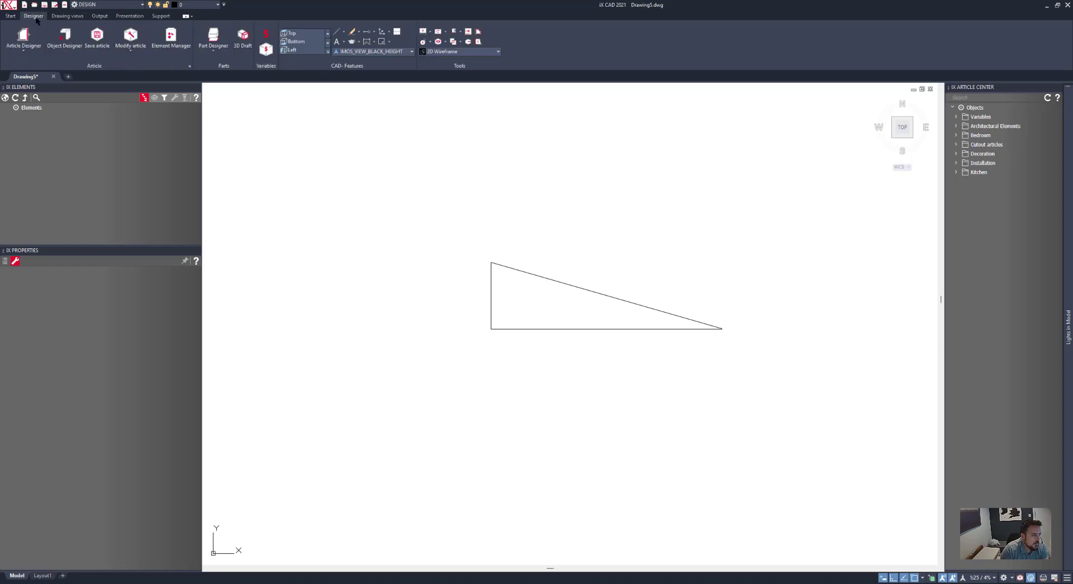
click(479, 36)
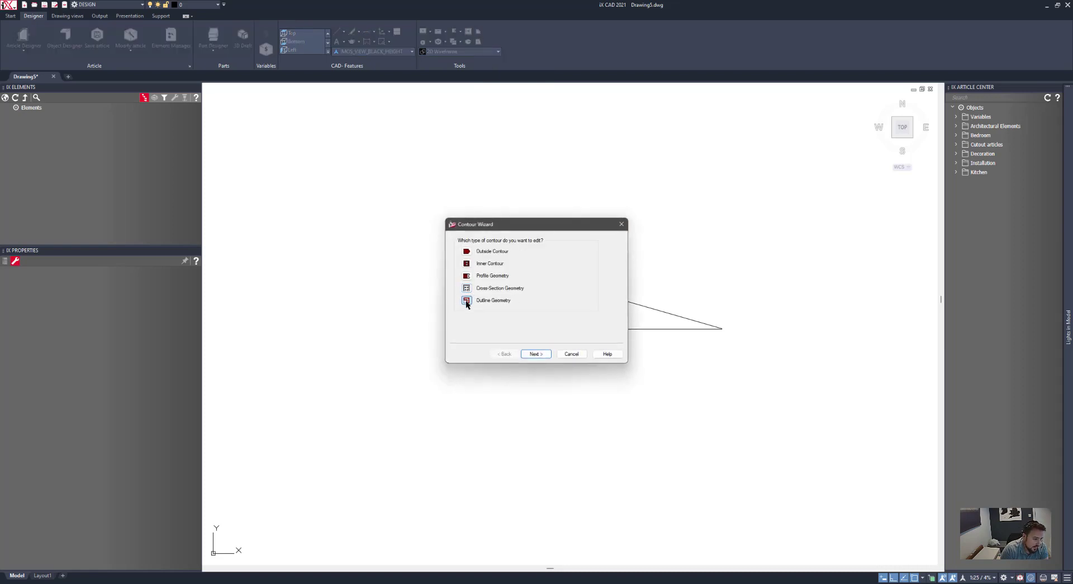
click(531, 353)
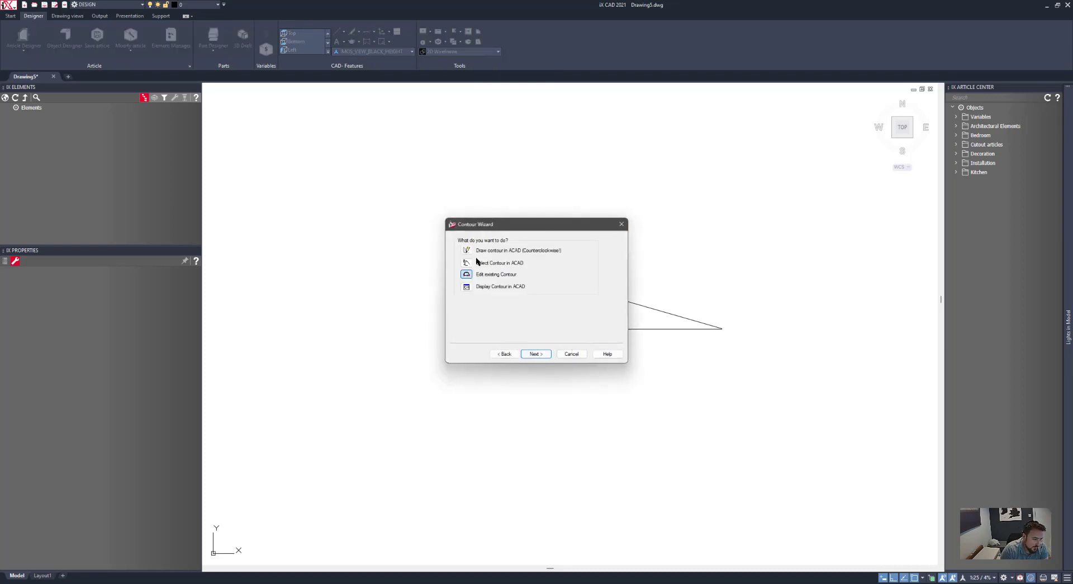
click(467, 261)
click(547, 353)
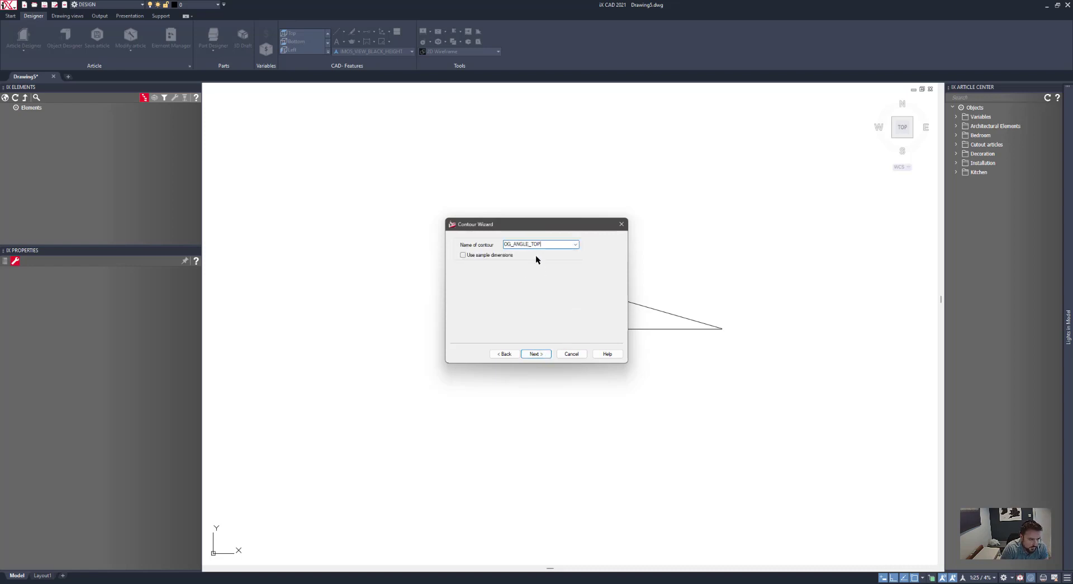
click(533, 353)
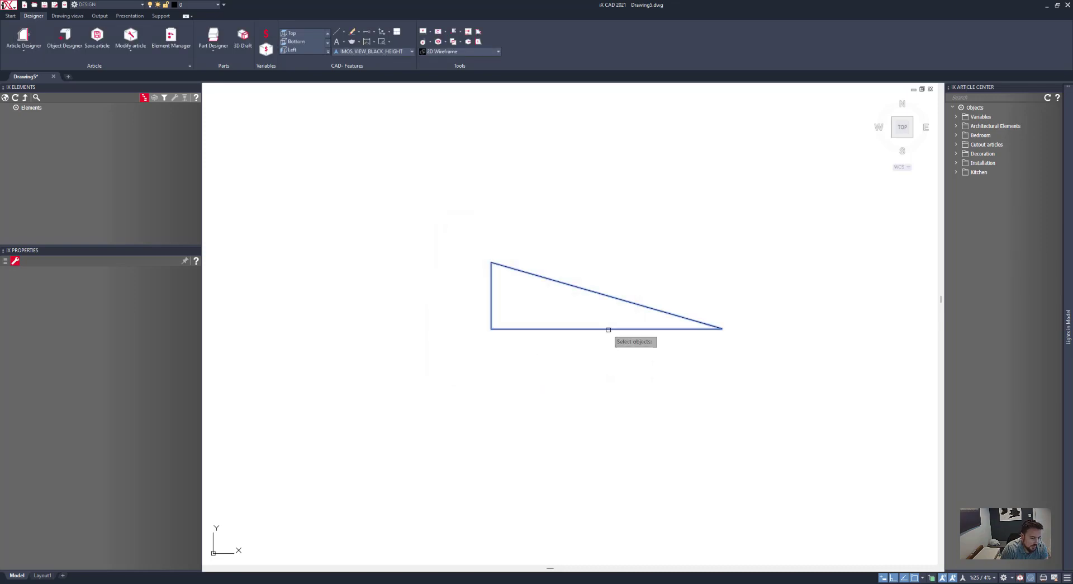
click(609, 328)
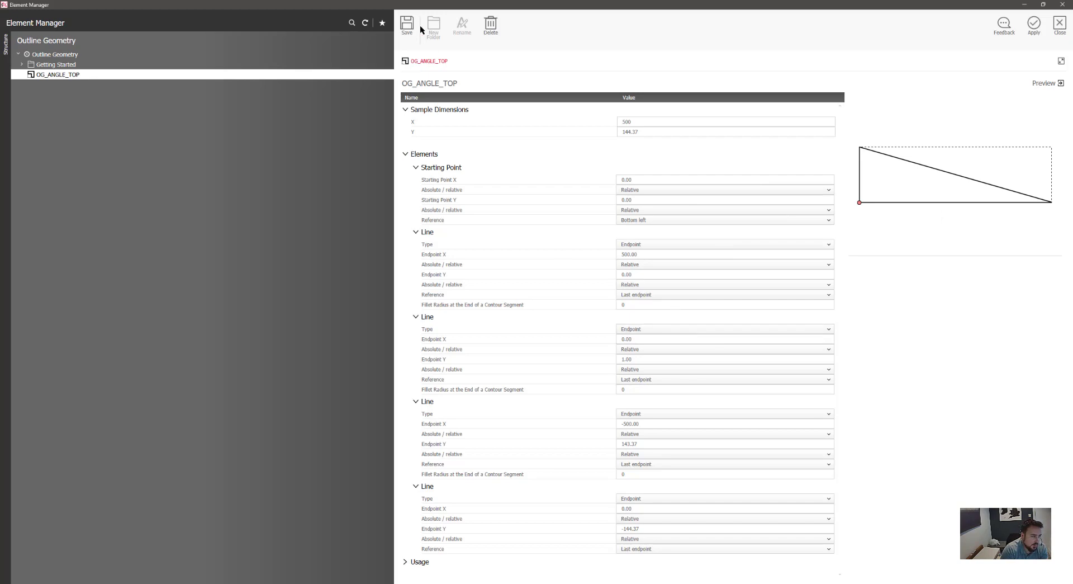
click(1059, 23)
Add a new order-related variable named ANGLE to the Getting_Started family.
click(10, 16)
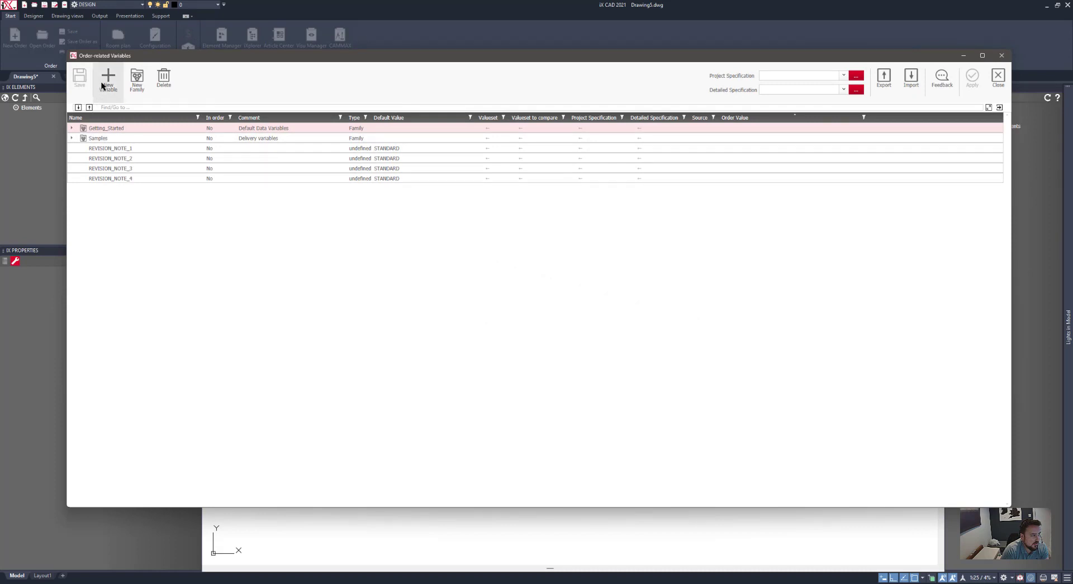
click(104, 83)
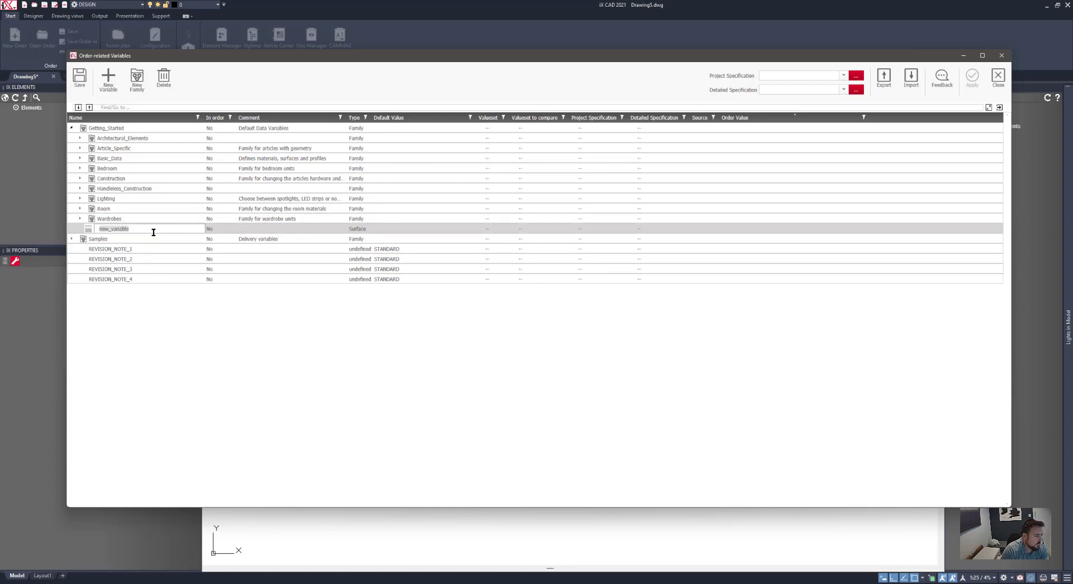
text(ANGL)
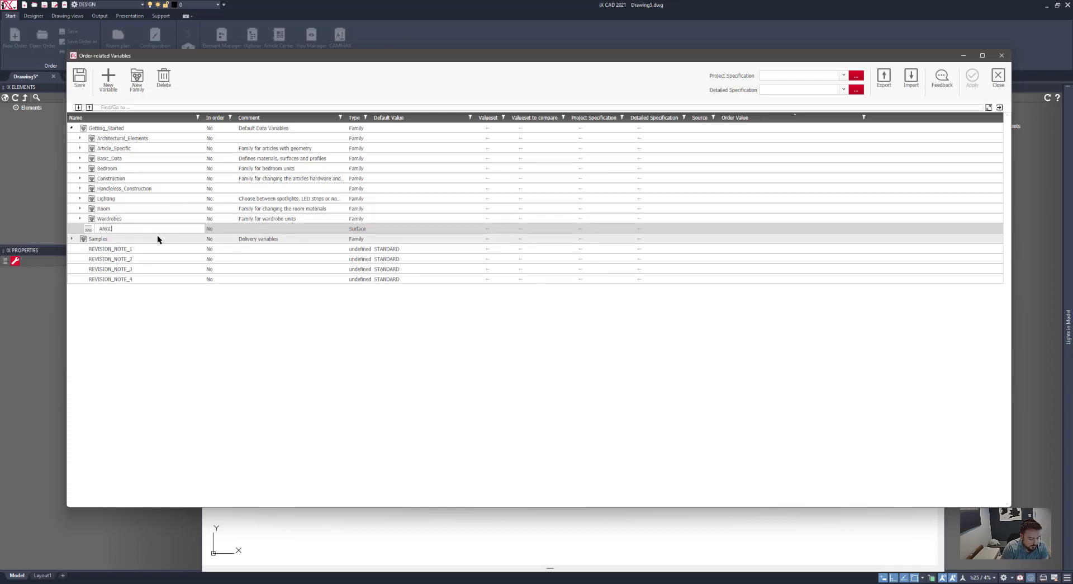
text(E)
click(367, 233)
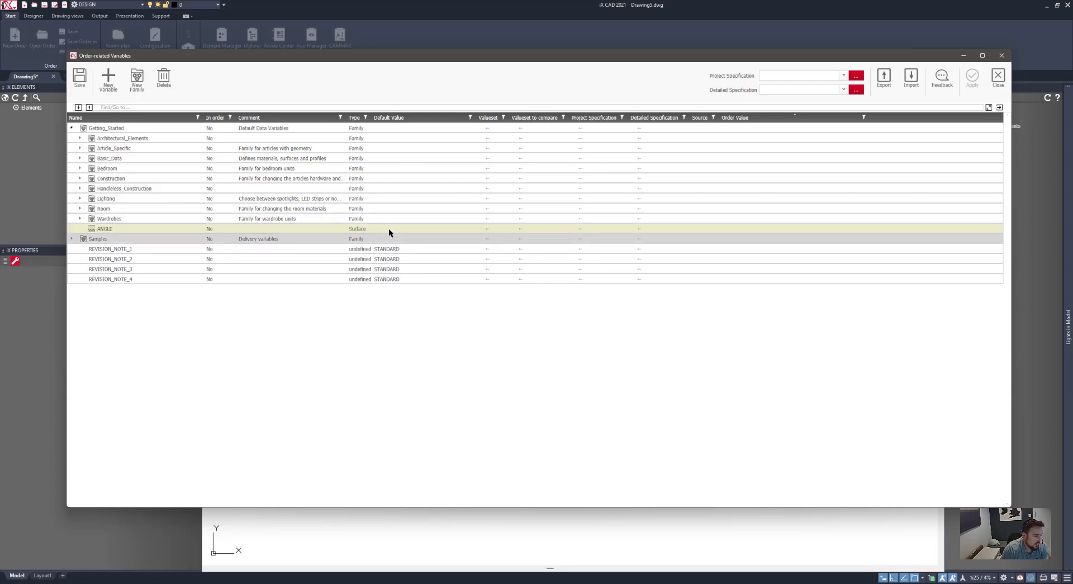
Set the ANGLE variable's type to Number and its default value to 164, and save the main data on closing.
click(389, 228)
click(358, 227)
click(370, 228)
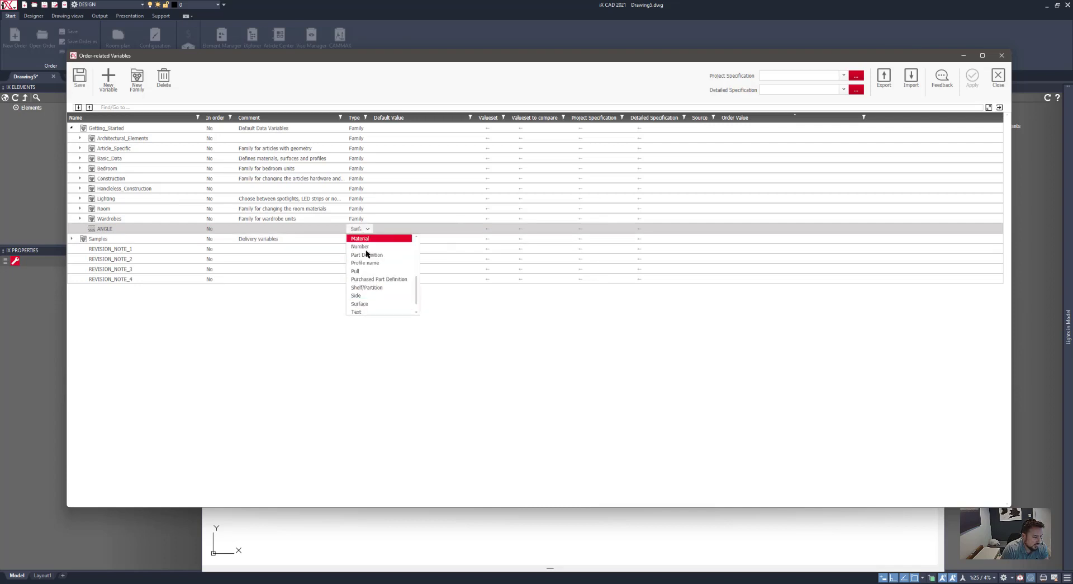
click(366, 246)
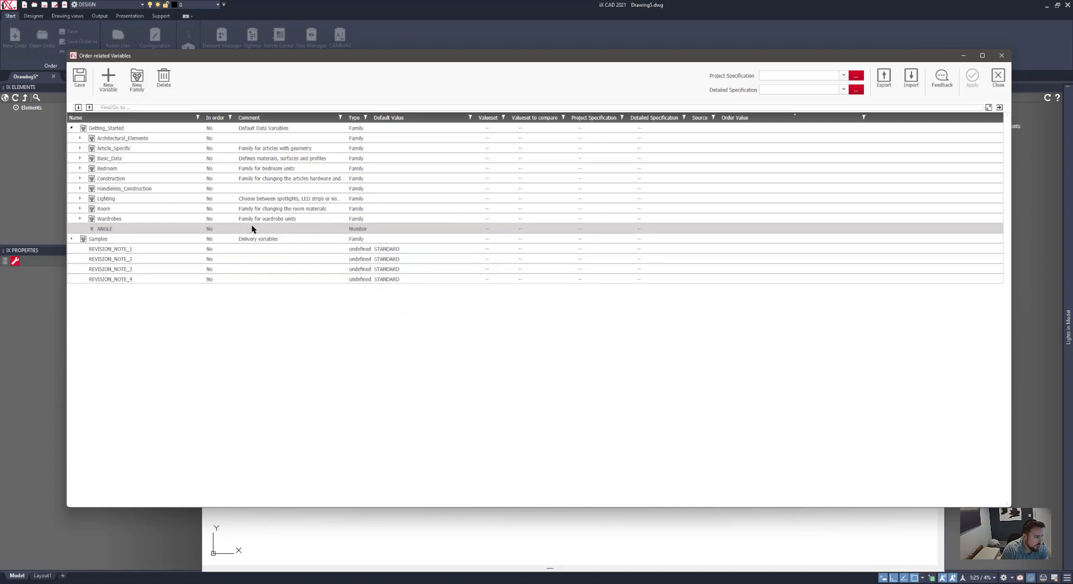
click(397, 228)
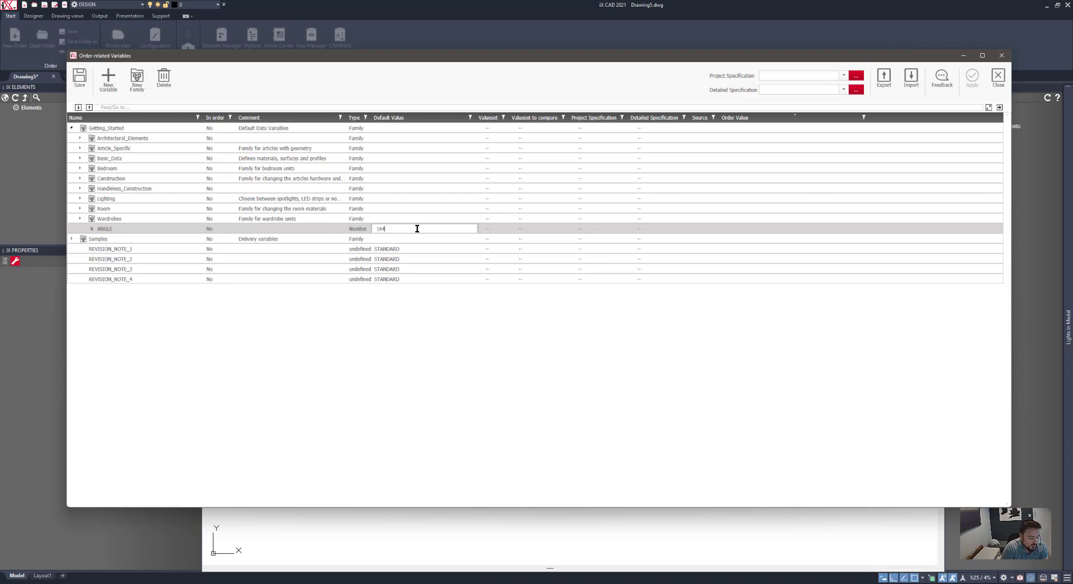
key(Return)
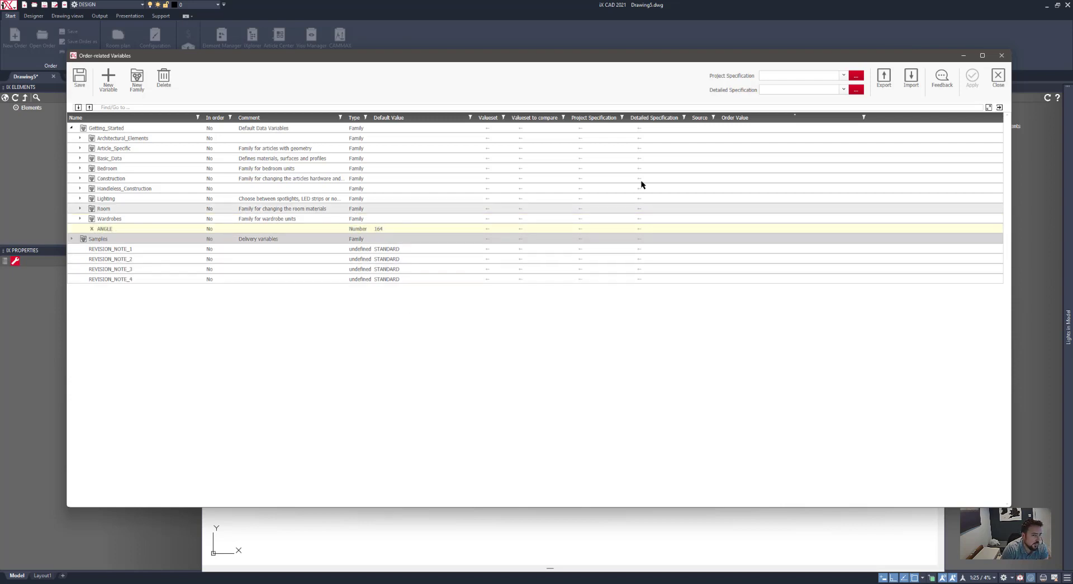
click(999, 77)
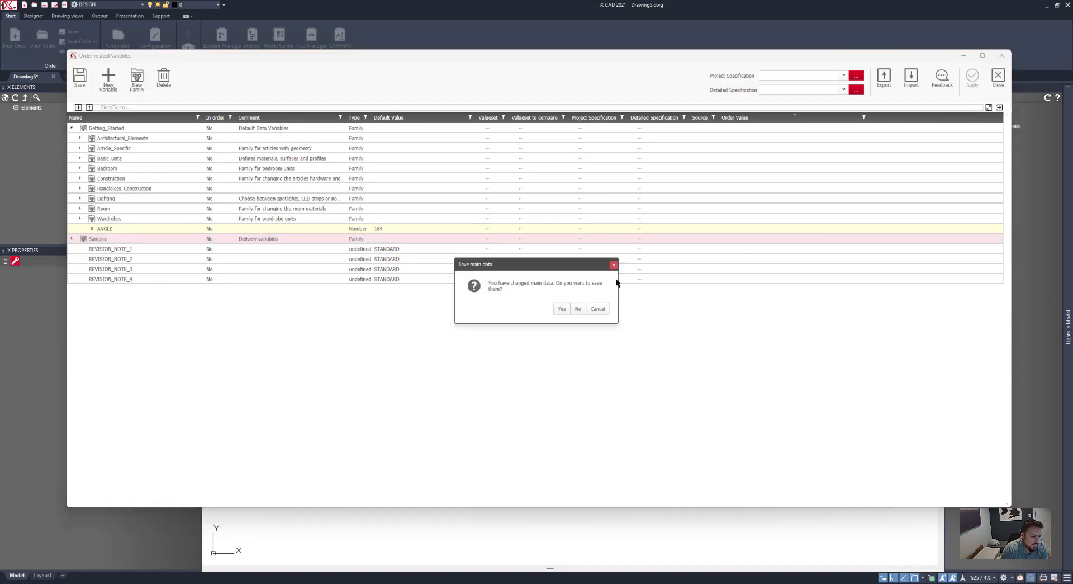
click(561, 309)
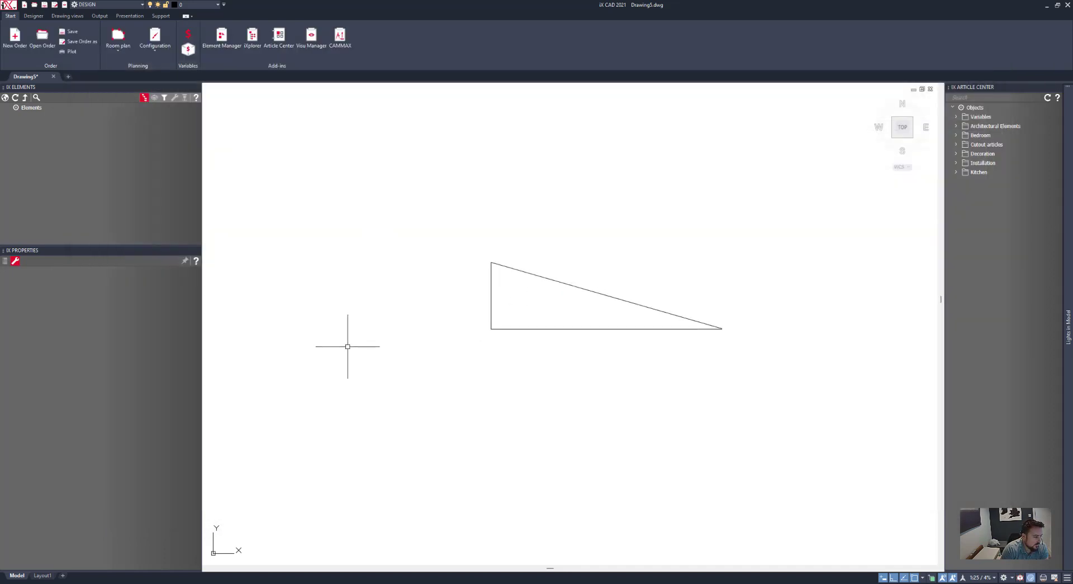
Reopen OG_ANGLE_TOP in the Element Manager and make the starting point's X and Y coordinates Absolute.
click(218, 37)
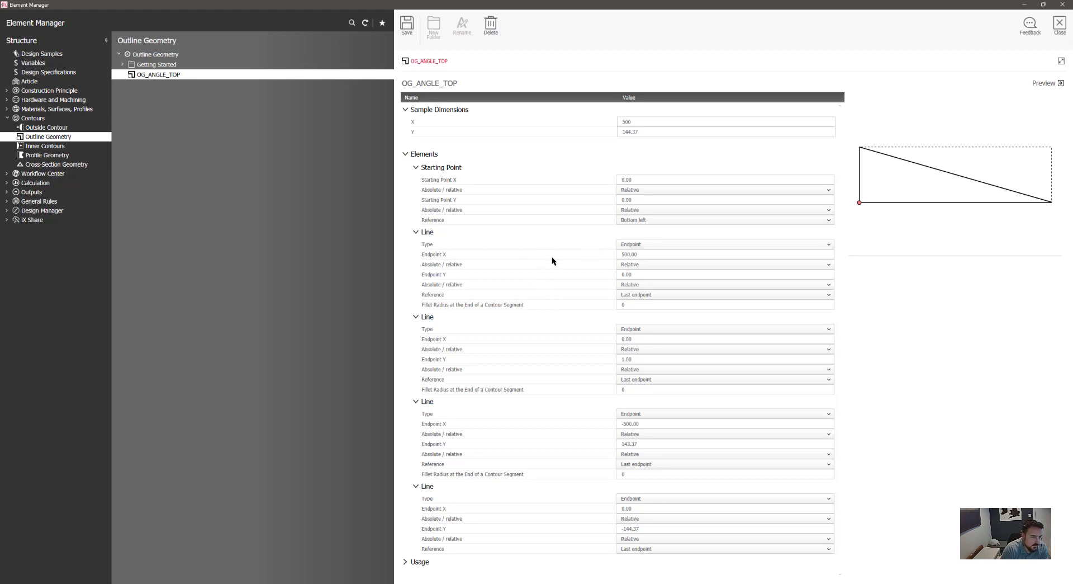
click(630, 189)
click(632, 200)
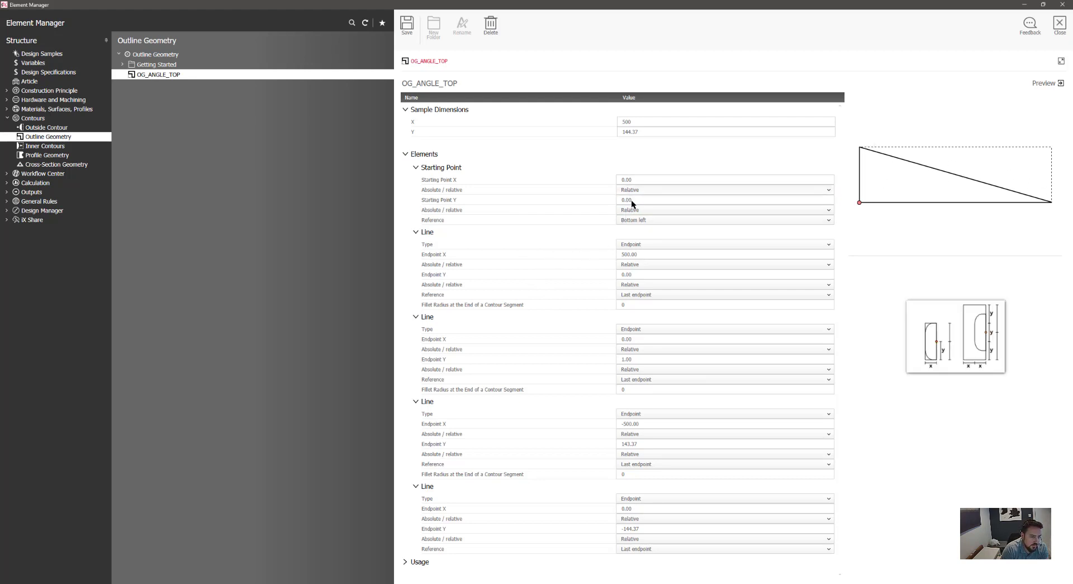
click(635, 210)
click(632, 218)
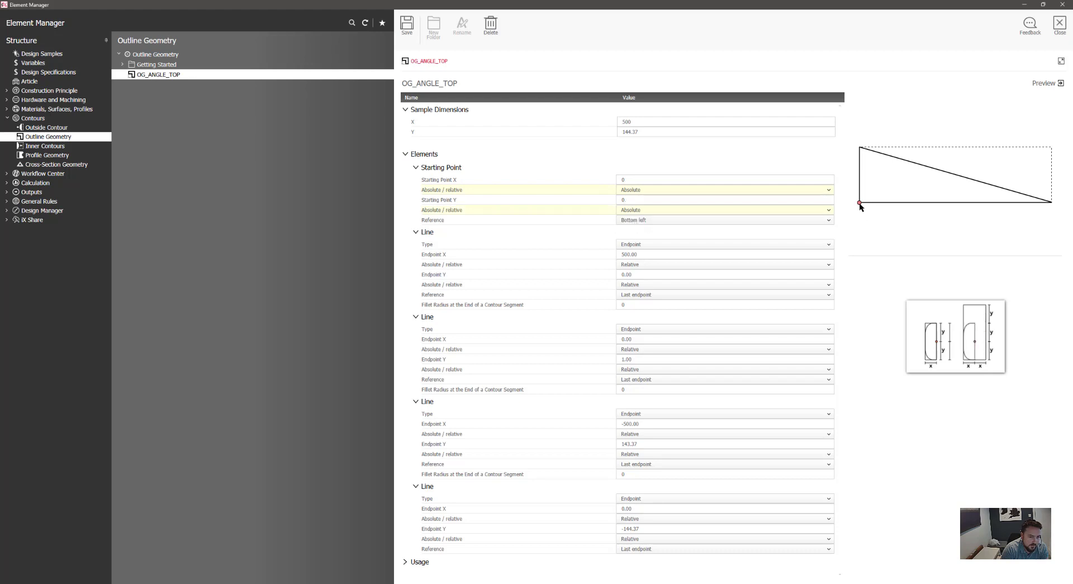
Define the first line of OG_ANGLE_TOP by Linear Division, with X 1:0 and Y 0mm:1.
click(649, 245)
click(648, 245)
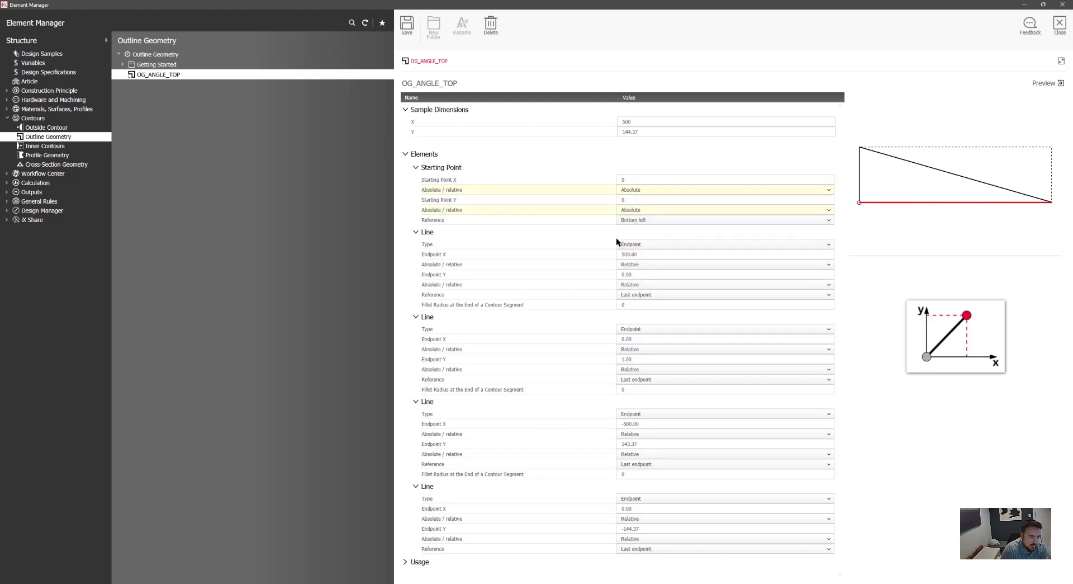
click(648, 242)
click(641, 277)
double_click(643, 254)
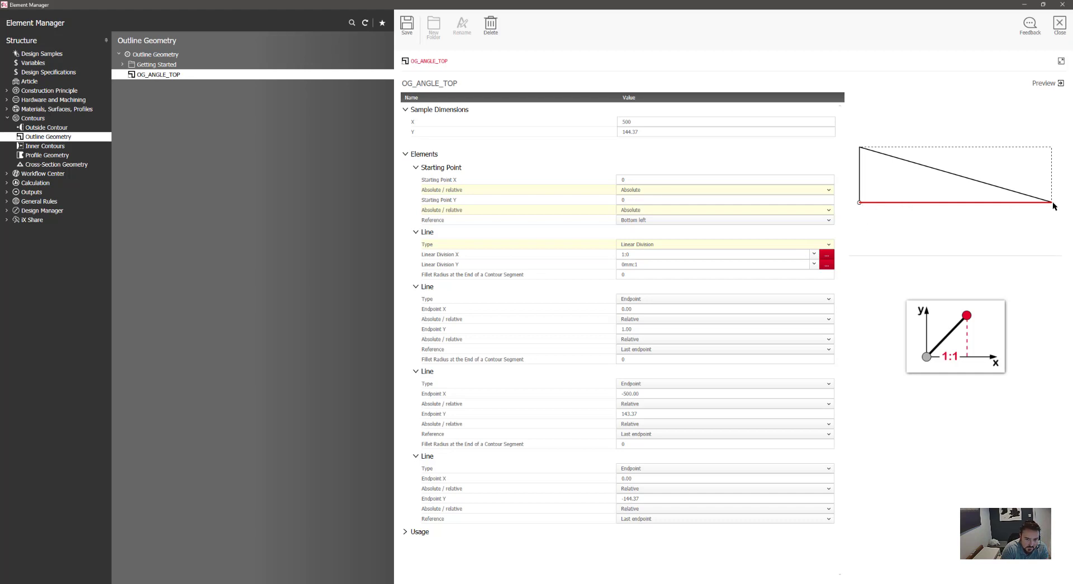
double_click(647, 264)
Keep the second line's type as Endpoint and make its X and Y endpoint coordinates Absolute.
click(652, 297)
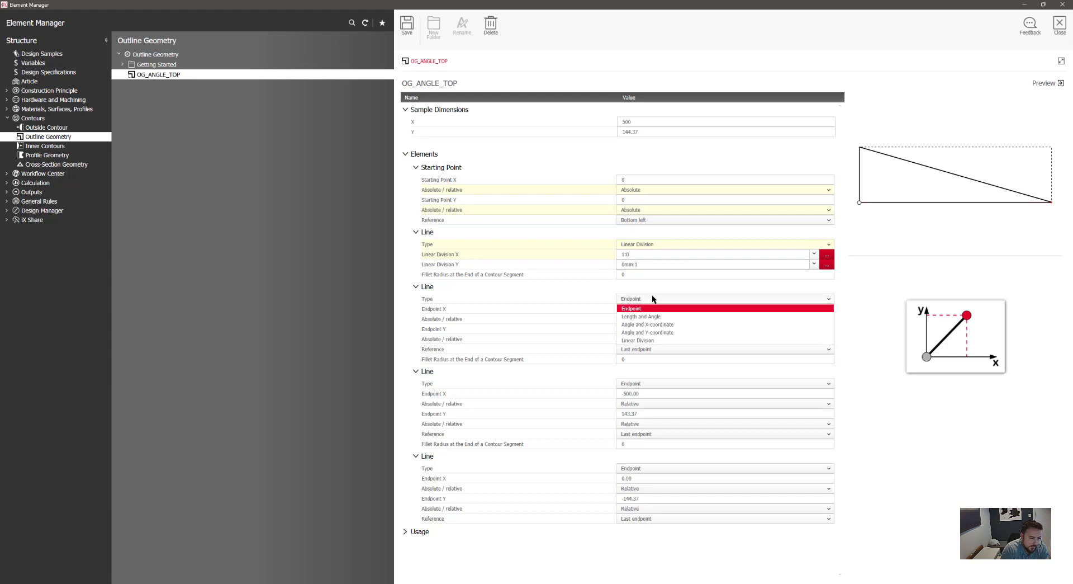
click(651, 296)
click(636, 321)
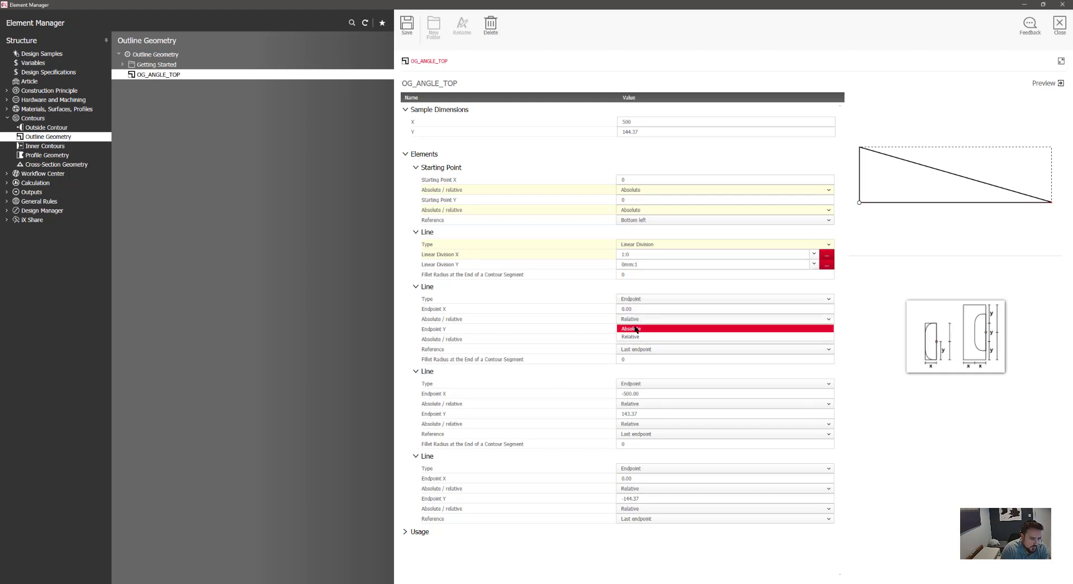
click(631, 329)
click(634, 339)
click(634, 350)
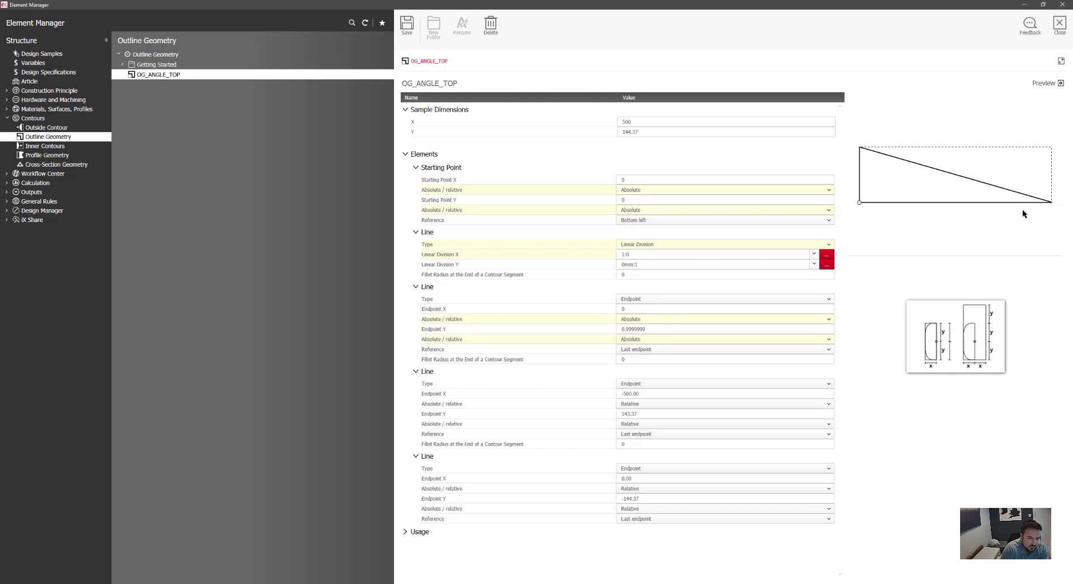
Set the second line's Endpoint Y to 1, keeping Endpoint X at 0.
click(652, 328)
double_click(651, 329)
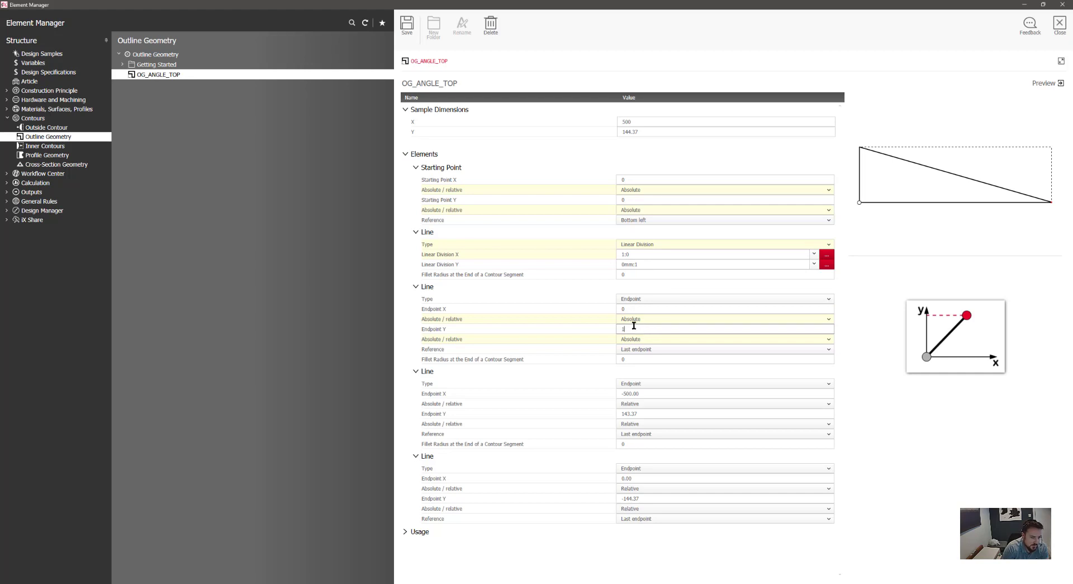
text(1)
click(635, 307)
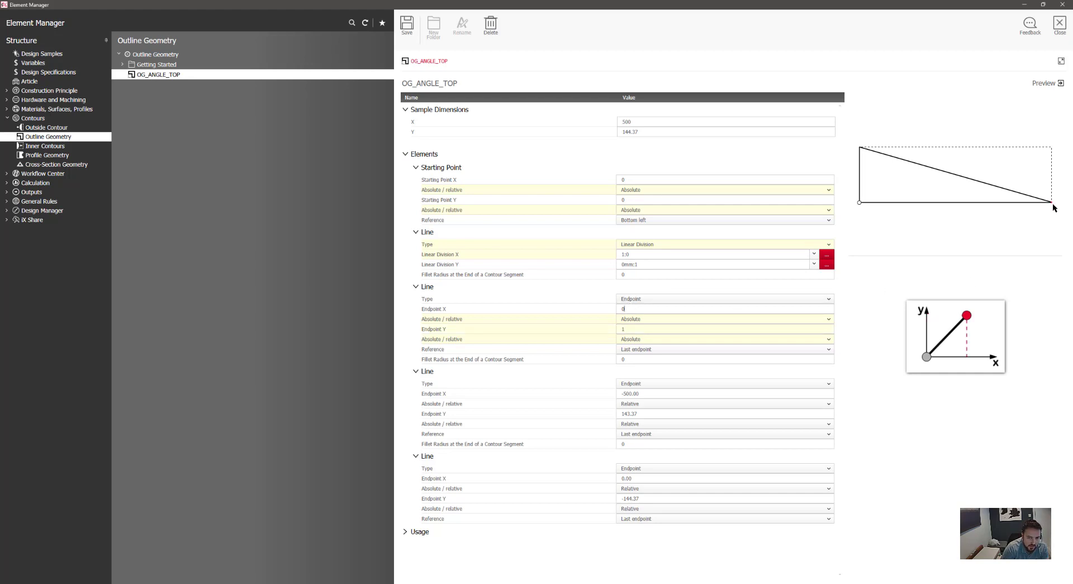
click(632, 329)
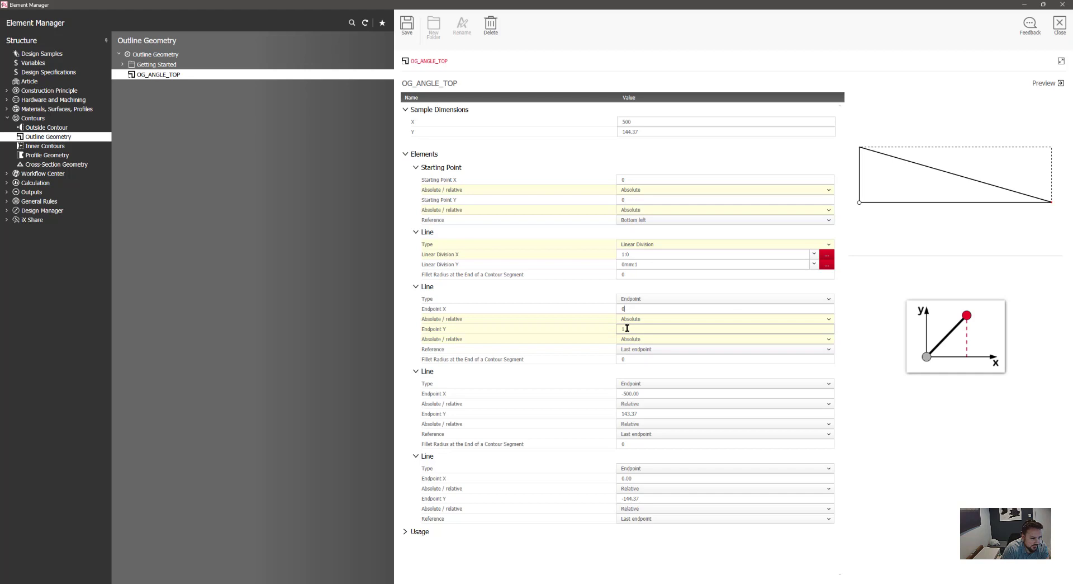
Define the third line by Angle and X-coordinate, with start angle $ANGLE, Endpoint X 0 and reference Top left.
click(635, 385)
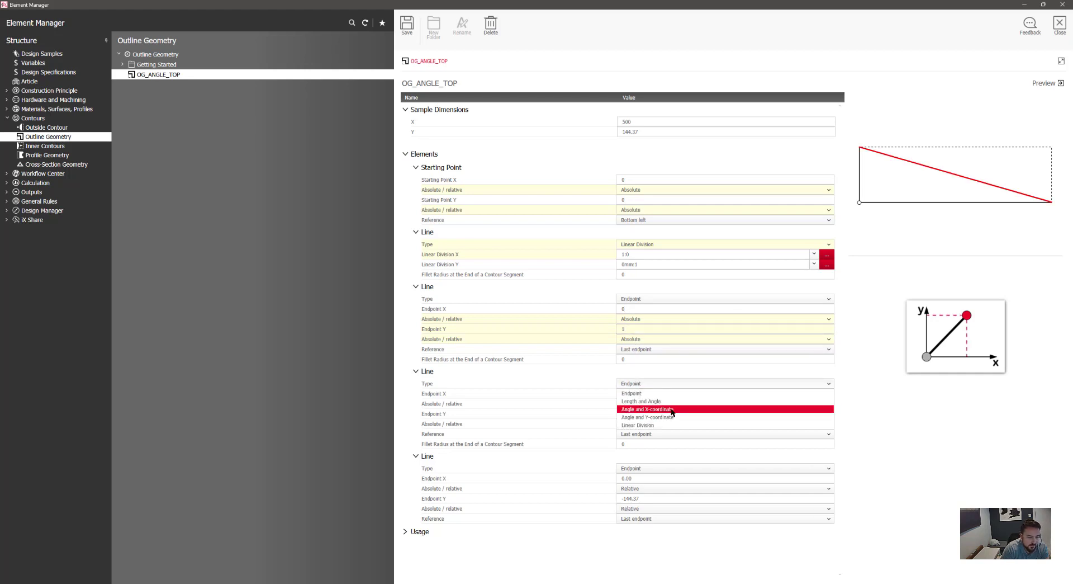
click(671, 409)
click(647, 392)
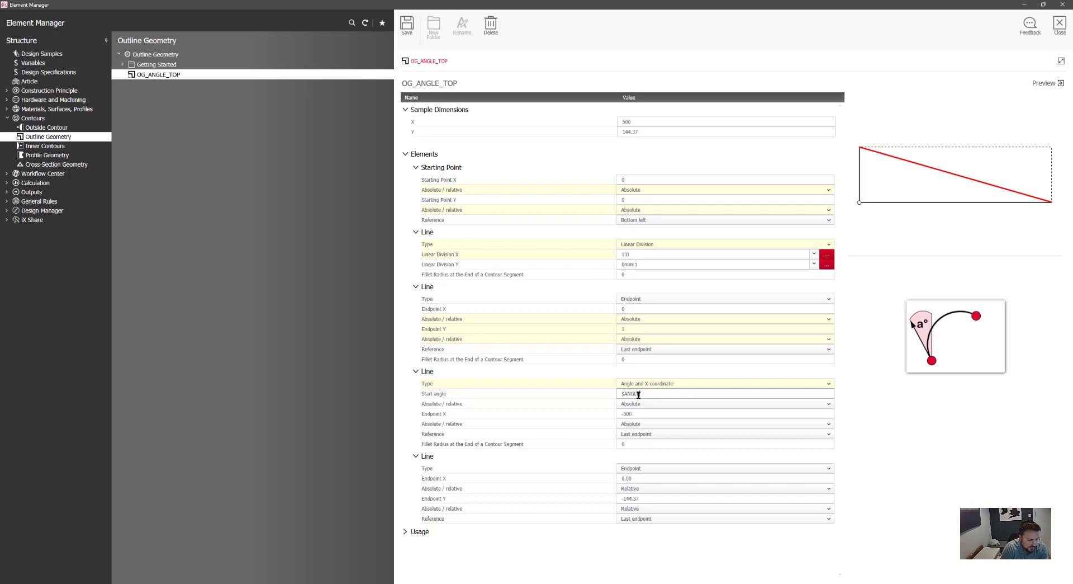
click(640, 413)
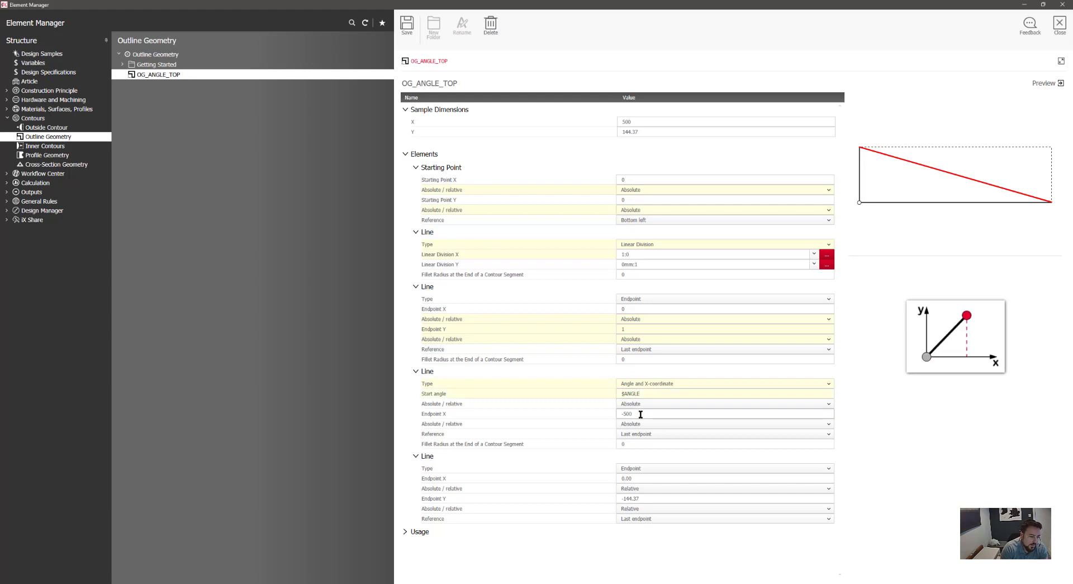
click(636, 434)
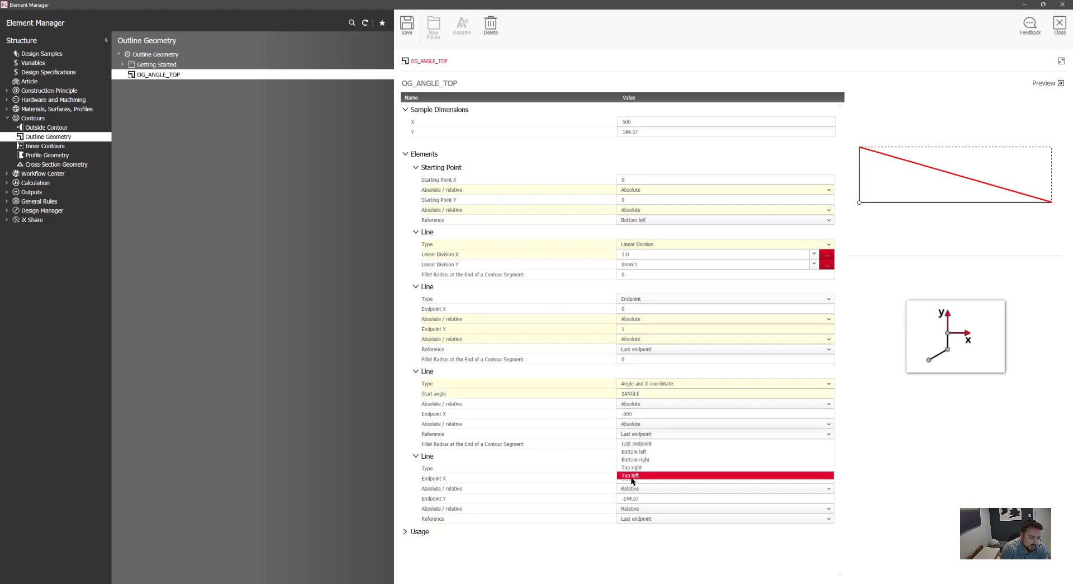
click(631, 476)
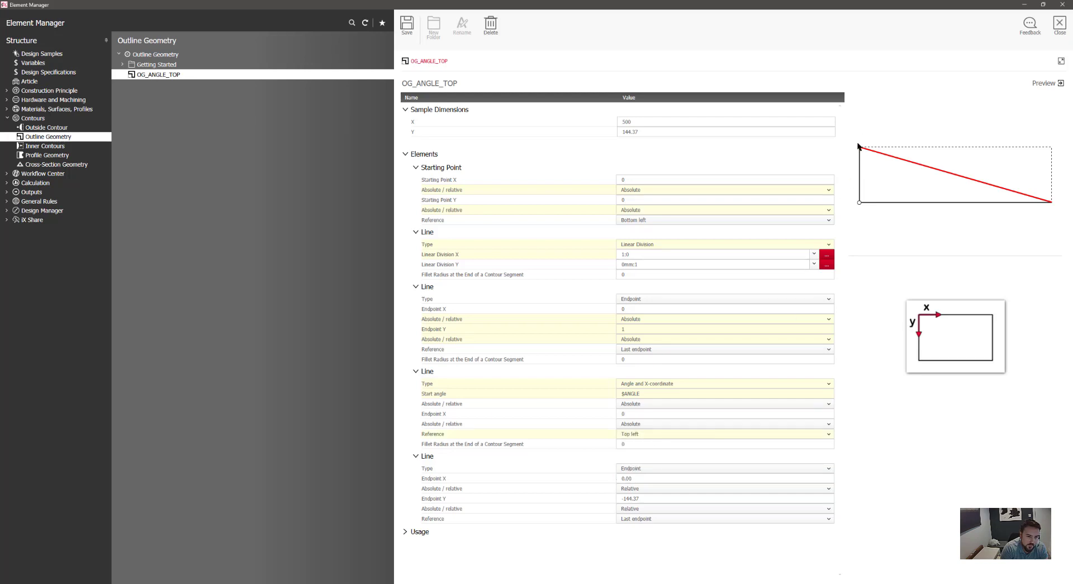
click(627, 413)
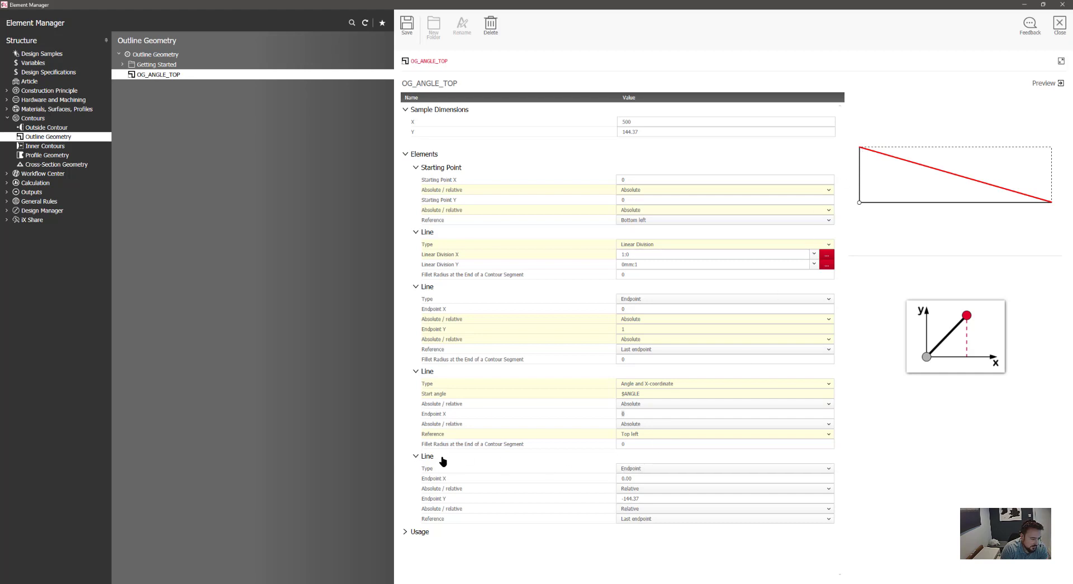
Define the last line by Linear Division with X 0mm:1 and Y 0:1, and save the outline geometry.
click(646, 469)
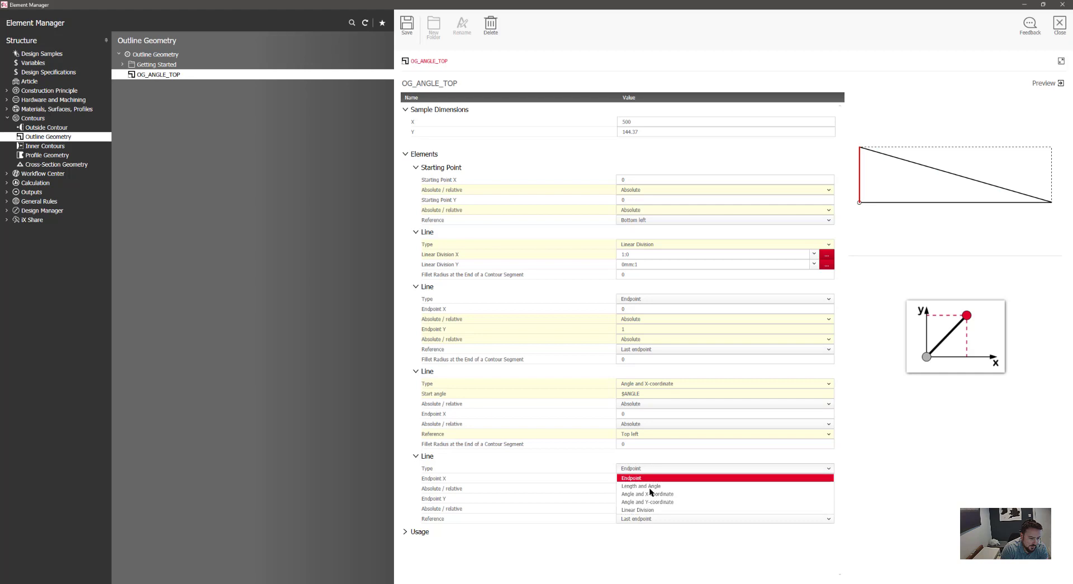
click(648, 509)
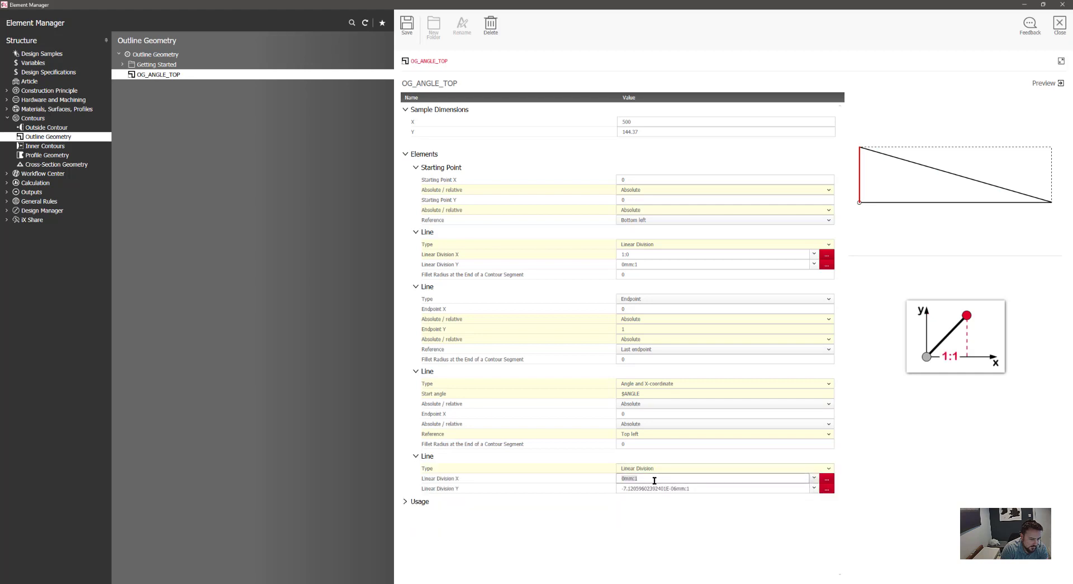
click(680, 487)
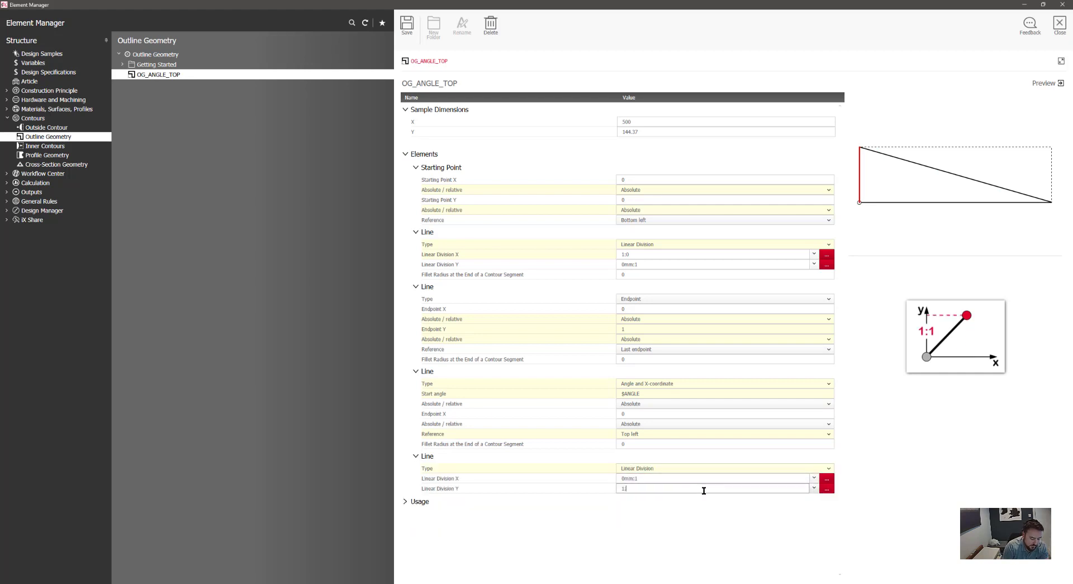
click(700, 480)
click(638, 489)
text(0:1)
click(637, 479)
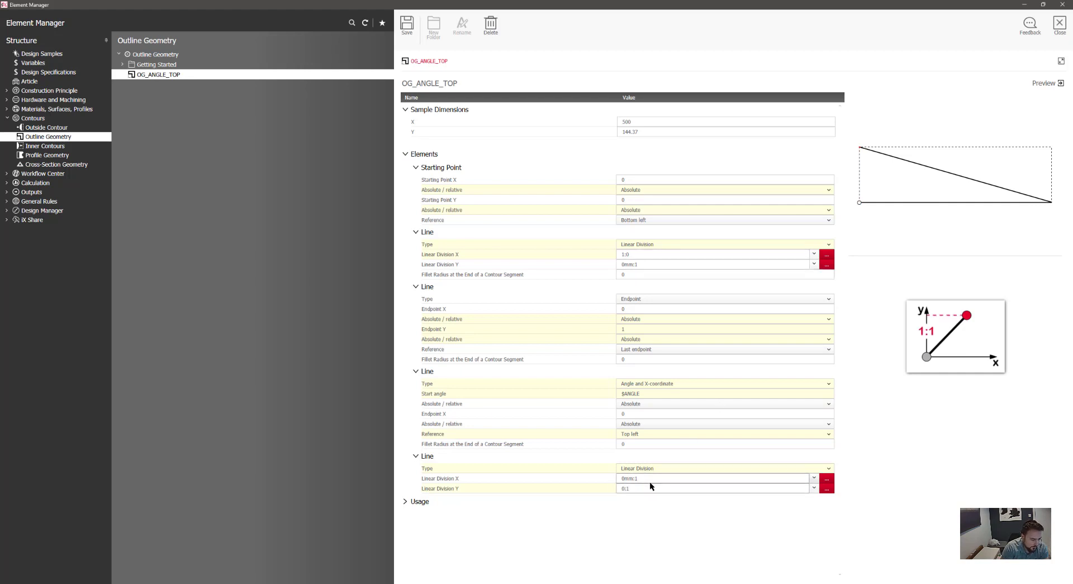
click(407, 25)
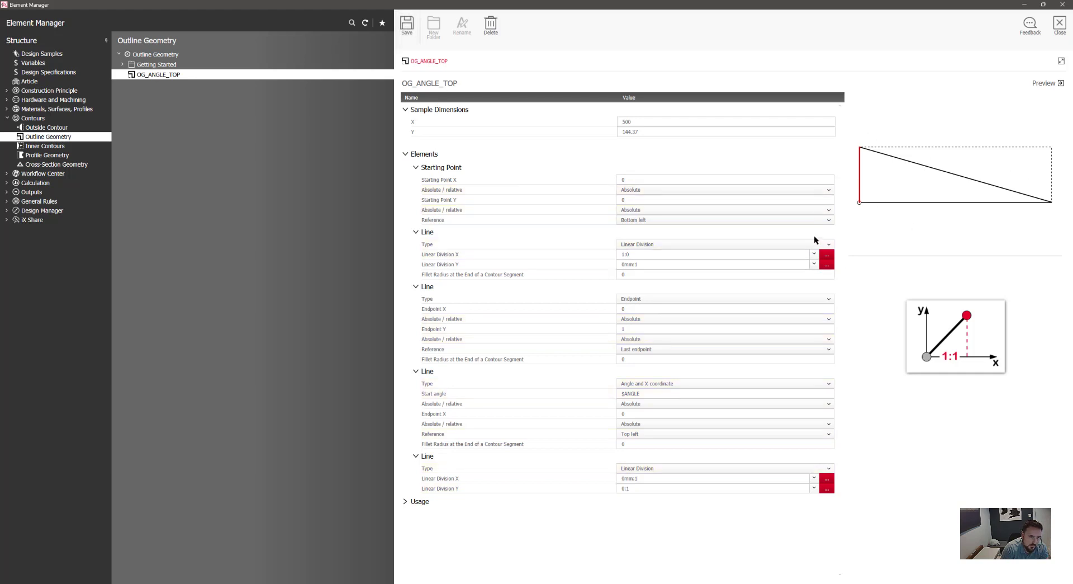
Set the sample dimension X of OG_ANGLE_TOP to 300 and save the geometry.
click(624, 122)
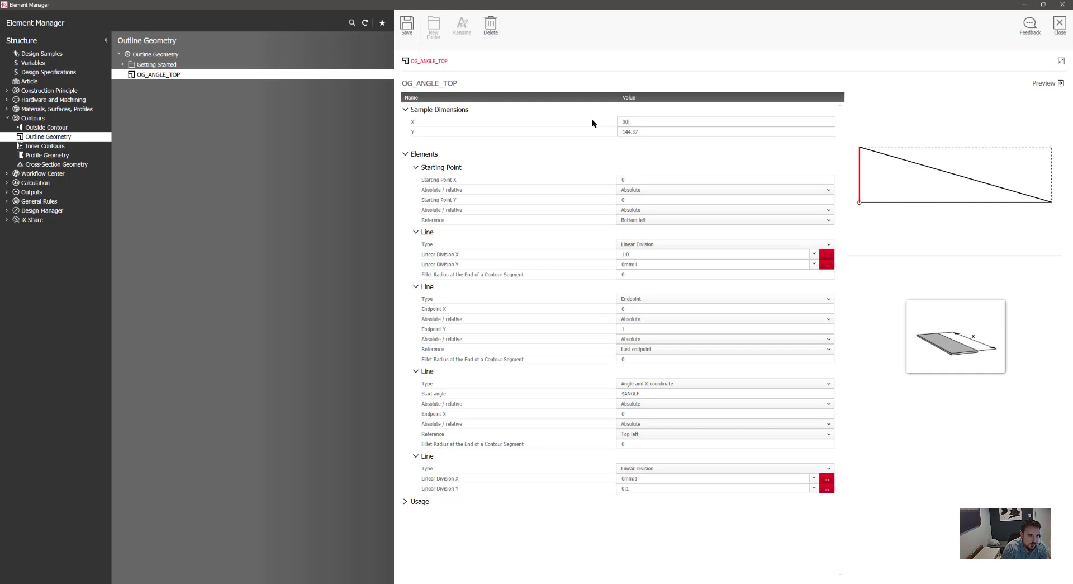
text(300)
key(Tab)
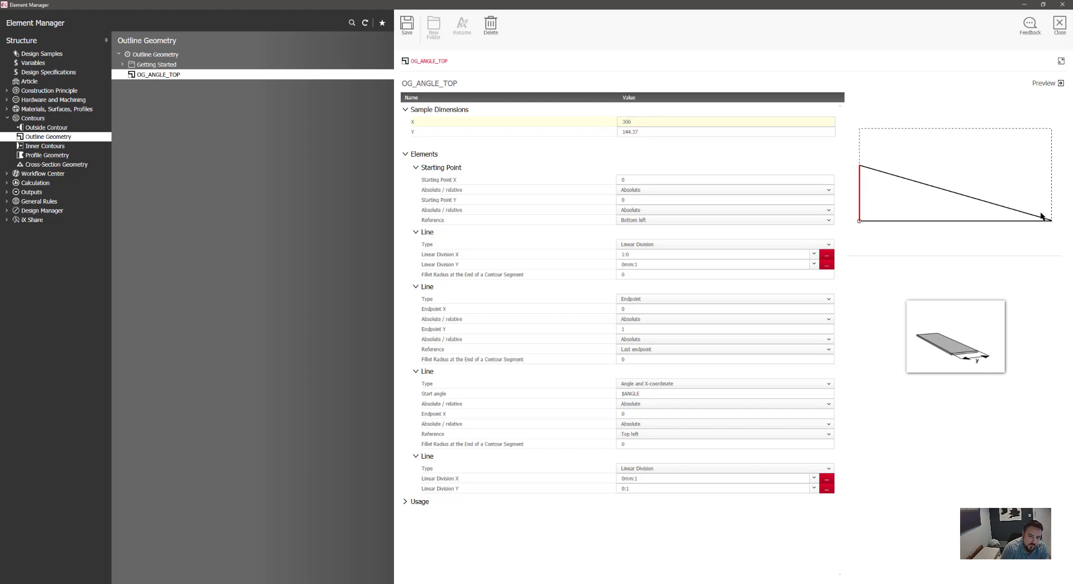
click(407, 25)
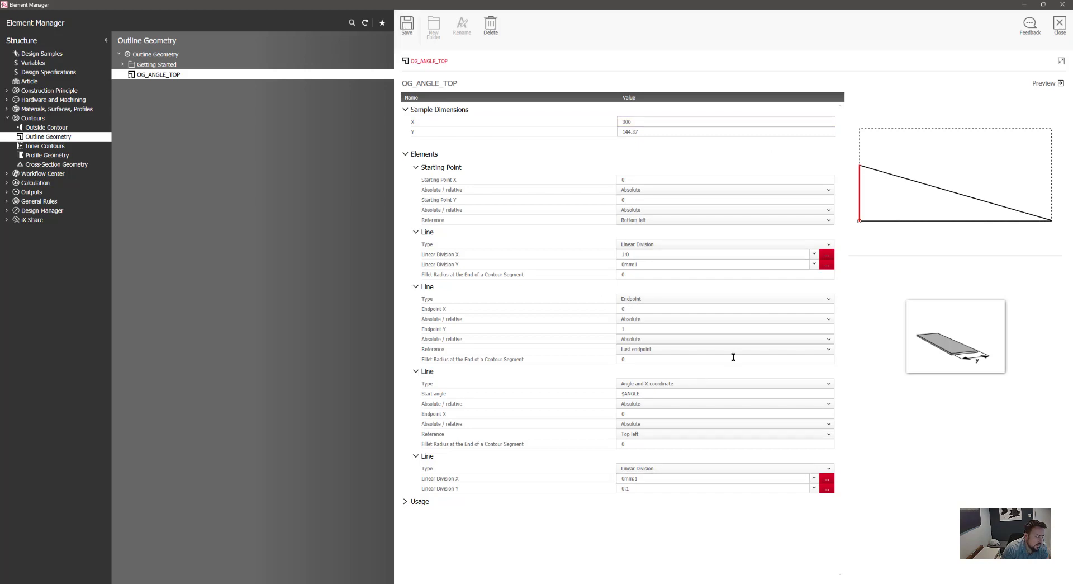
Close the Element Manager and place a new 500 × 500 × 500 Article Designer article at the drawing's origin.
click(1060, 25)
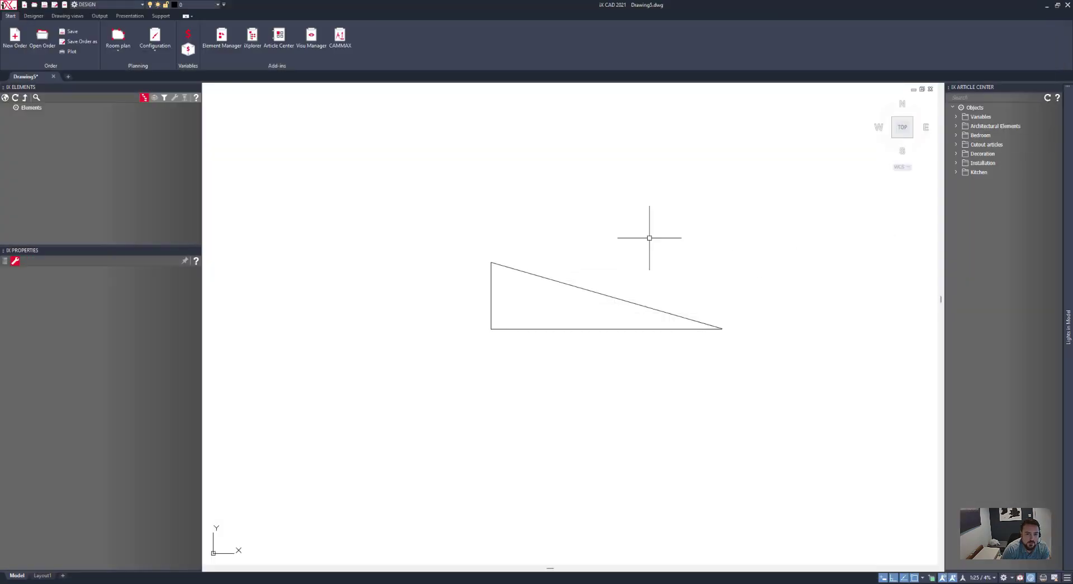
click(34, 15)
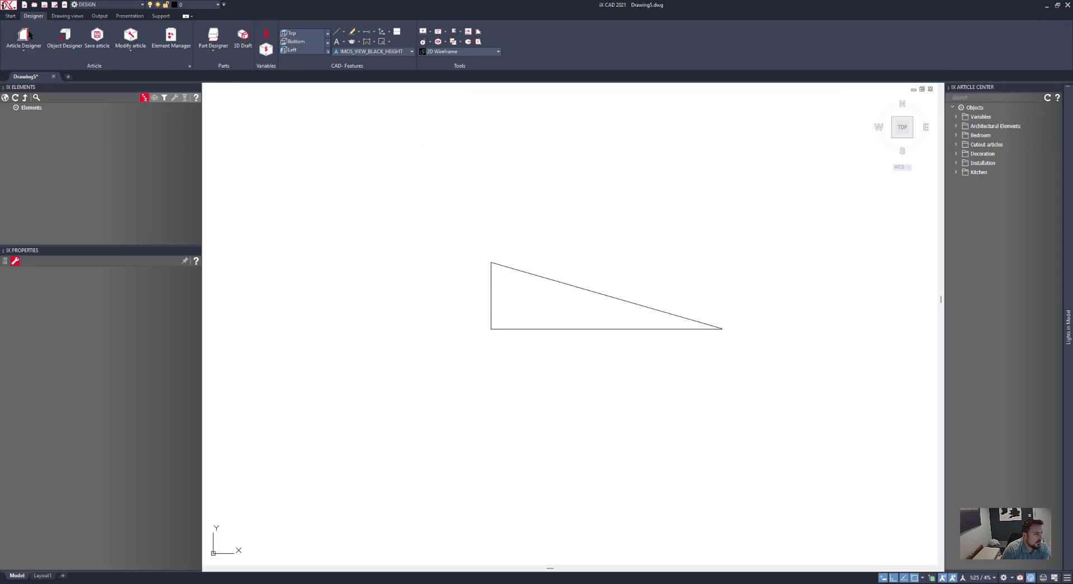
click(26, 50)
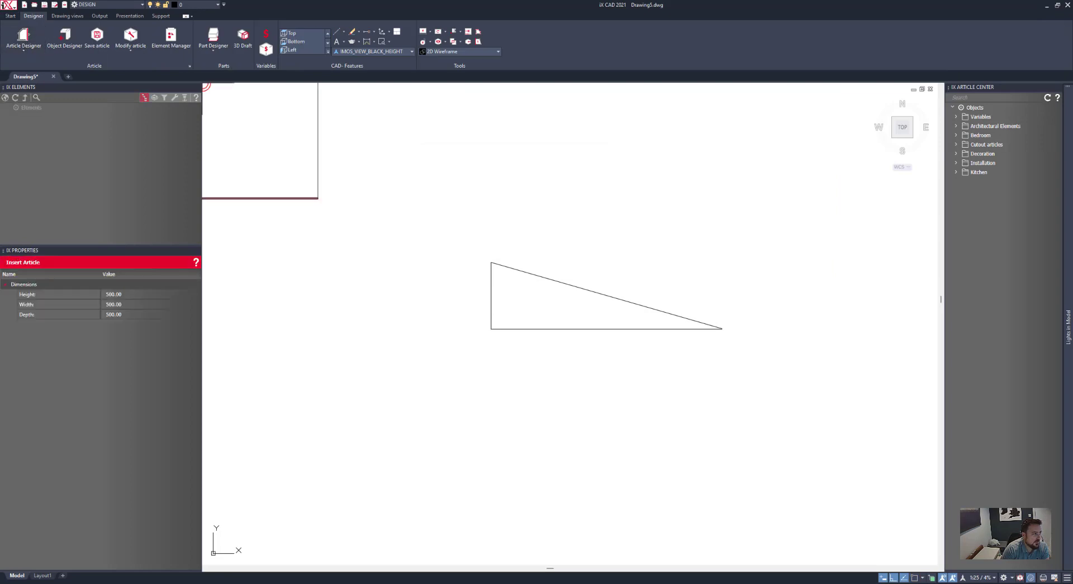
click(23, 50)
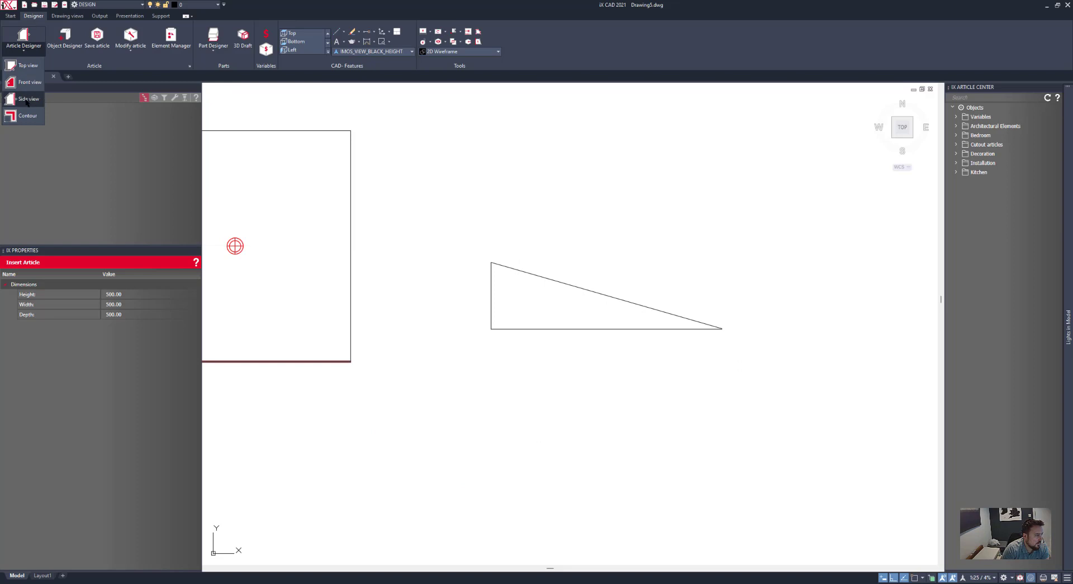
click(498, 218)
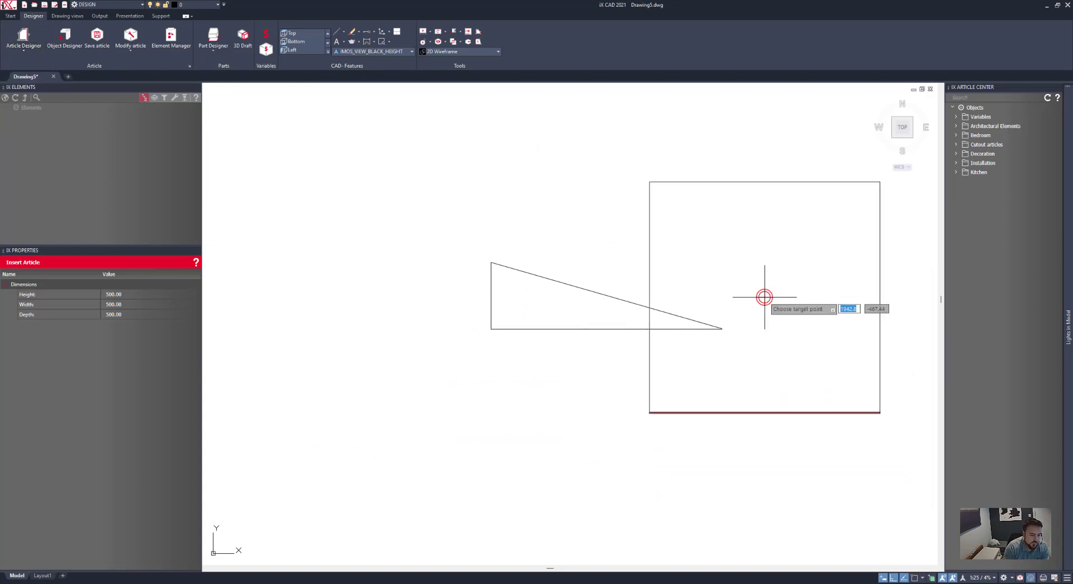
scroll(699, 222, down, 5)
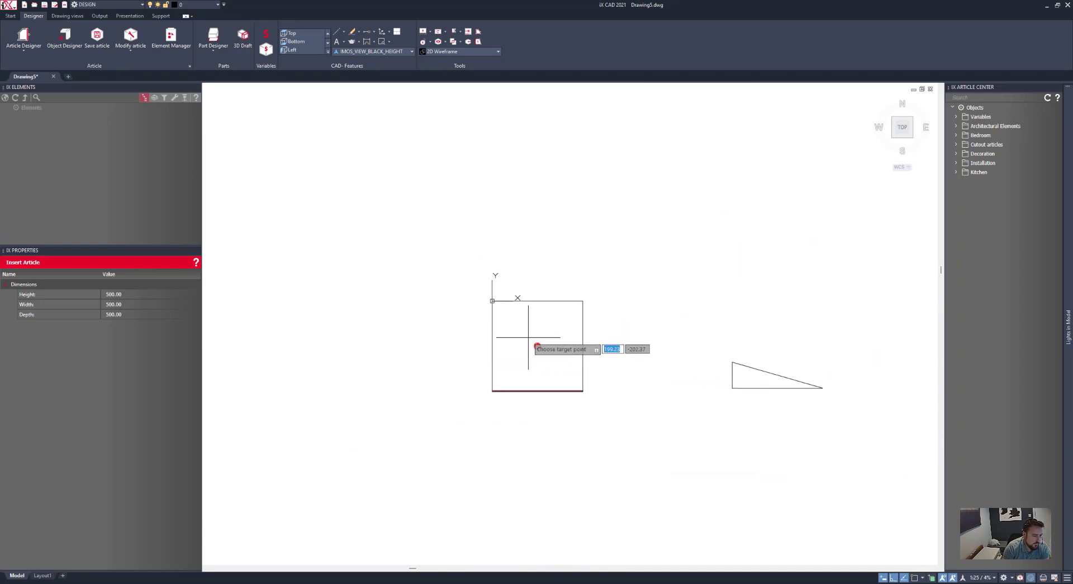
click(527, 340)
shift+middle_drag(462, 412, 693, 360)
scroll(738, 319, up, 2)
mouse_move(738, 319)
middle_down()
mouse_move(669, 323)
mouse_move(639, 342)
middle_up()
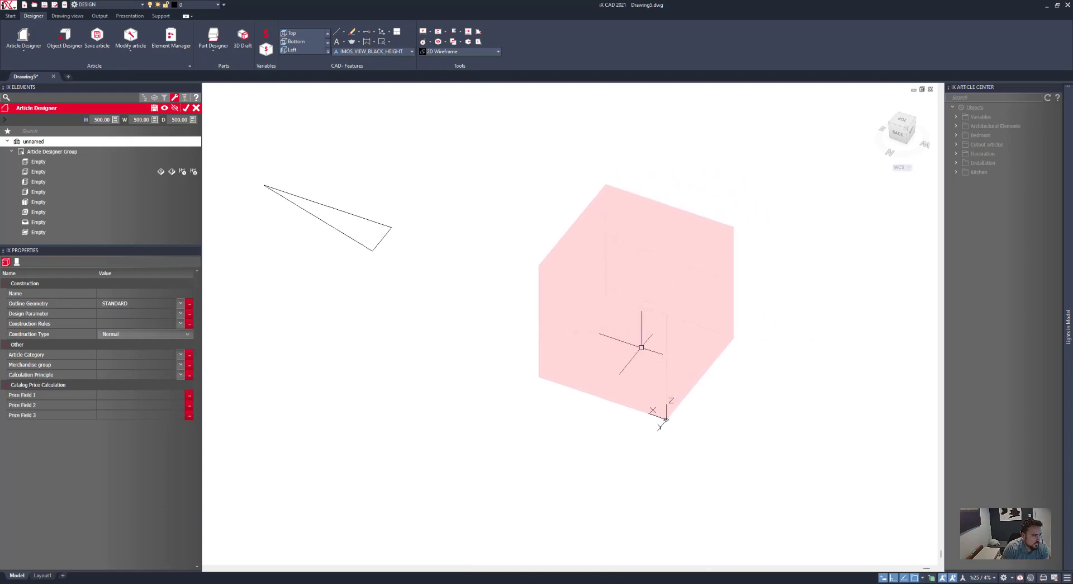
Assign the outline geometry OG_ANGLE_TOP to the unnamed article.
click(179, 305)
click(182, 304)
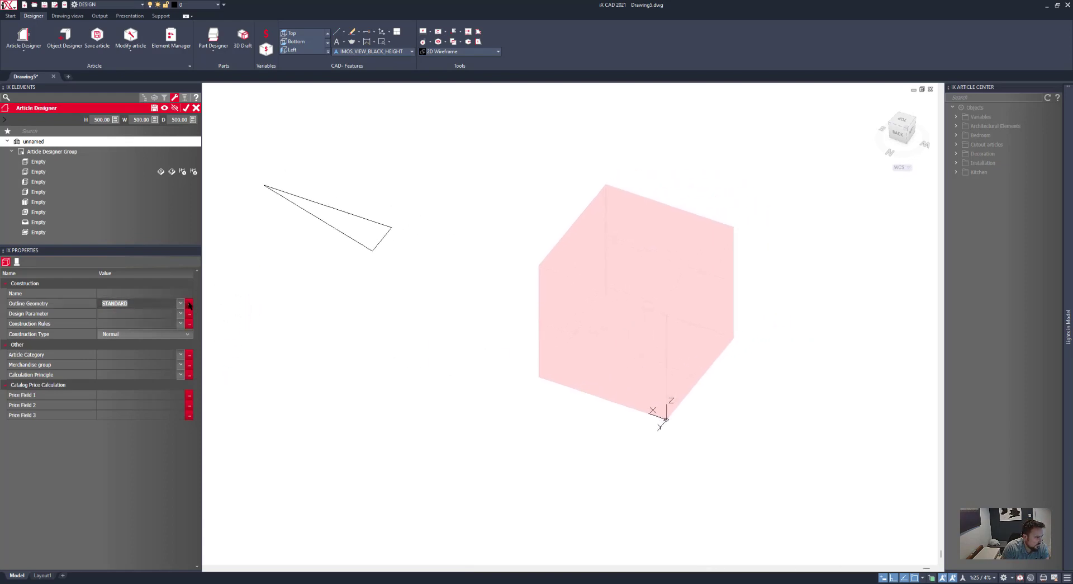
click(190, 305)
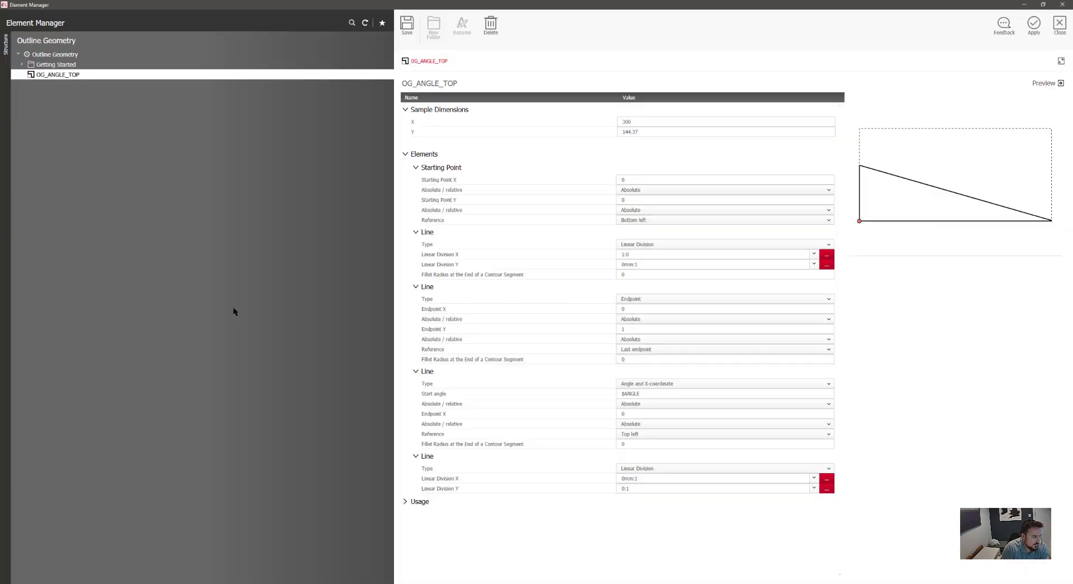
double_click(59, 76)
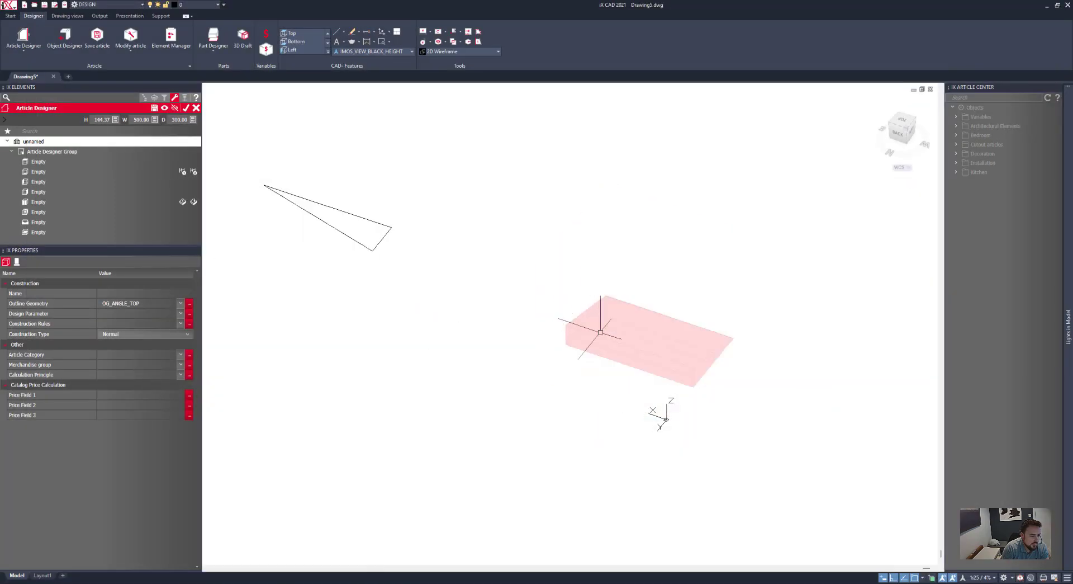
shift+middle_drag(643, 381, 452, 372)
scroll(312, 384, up, 4)
middle_drag(303, 396, 468, 389)
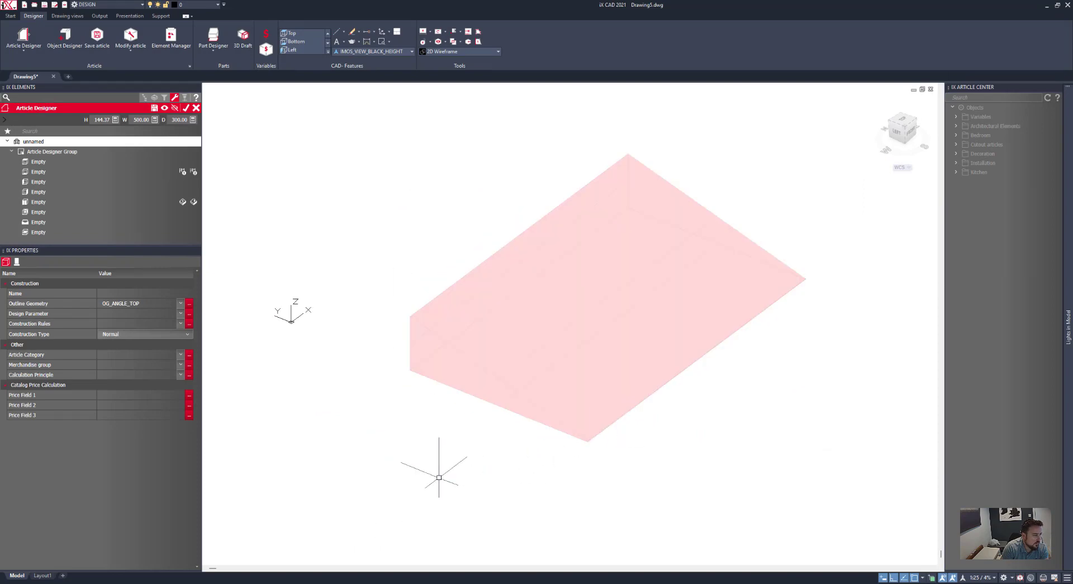
mouse_move(404, 364)
shift+middle_down()
mouse_move(527, 403)
mouse_move(535, 387)
mouse_move(525, 386)
shift+middle_up()
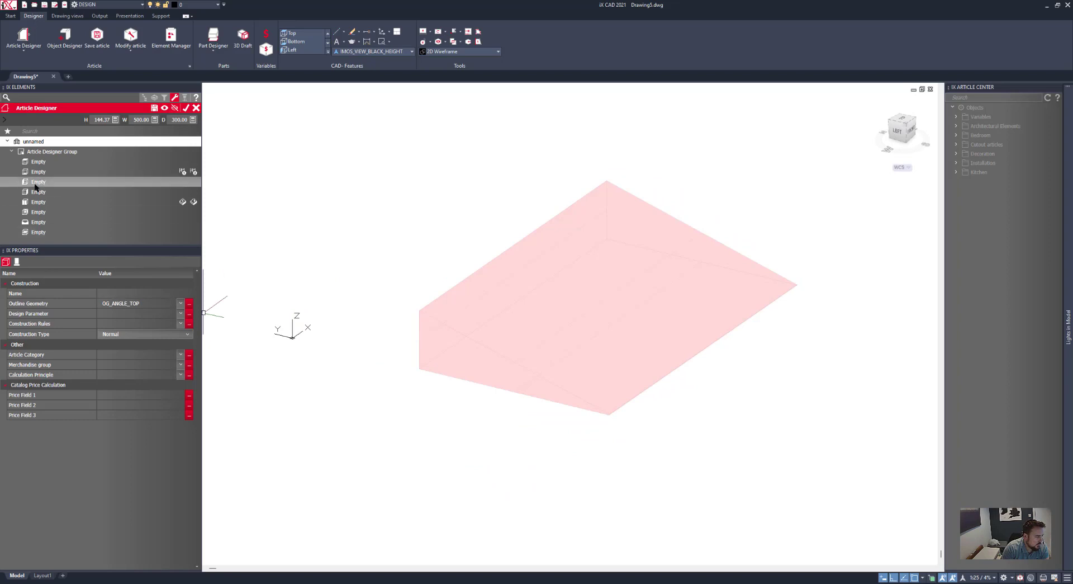
Add a part at the article's top position and set its part type to Door.
click(34, 162)
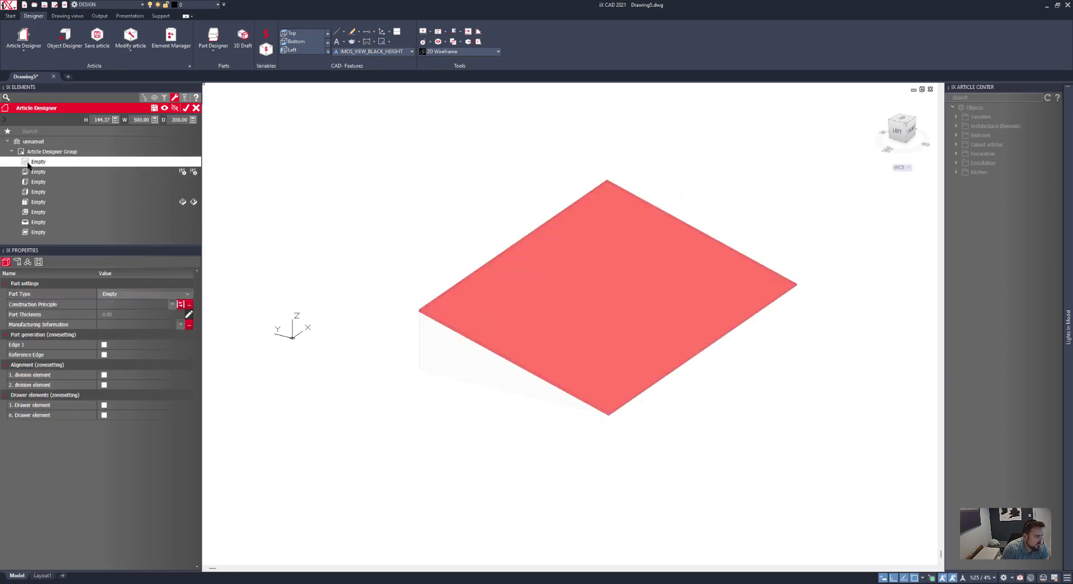
click(25, 163)
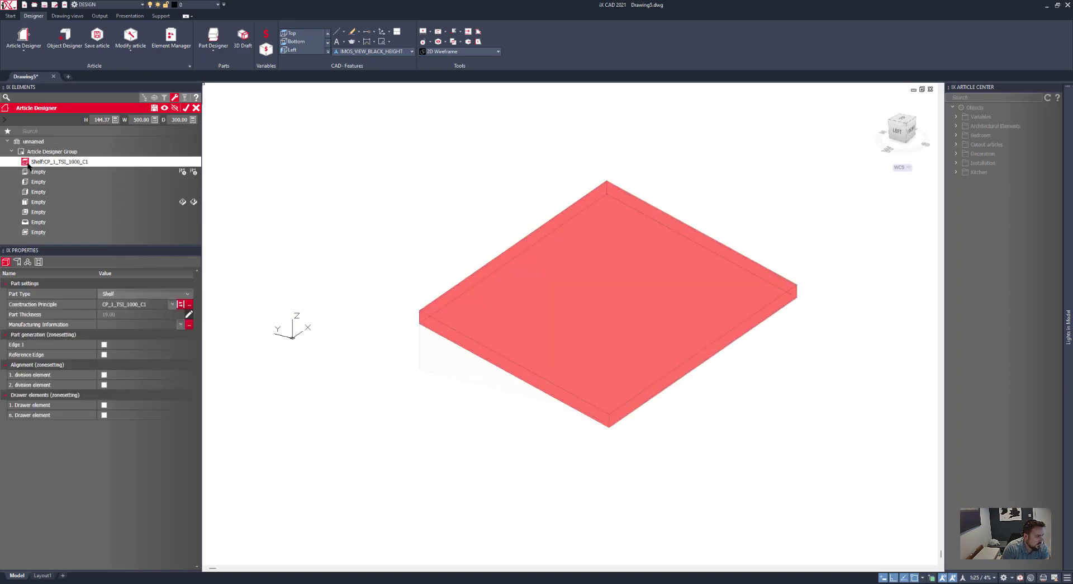
click(172, 305)
click(152, 297)
click(151, 295)
click(146, 305)
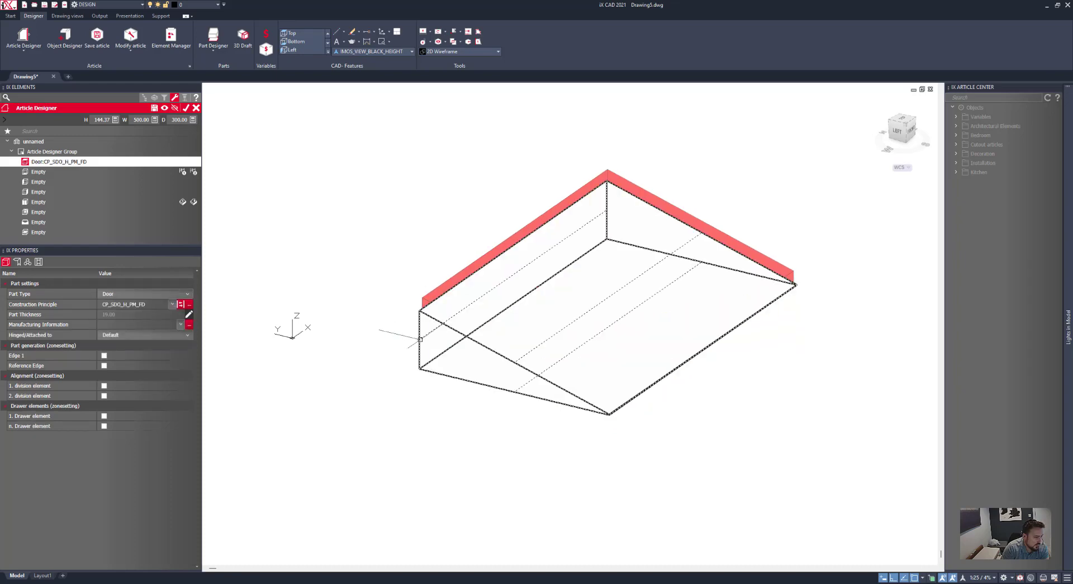
Set the top door's construction principle to CP_1_FP_1111_FD_Keku.
scroll(597, 415, up, 5)
shift+middle_drag(500, 439, 532, 399)
scroll(493, 404, down, 6)
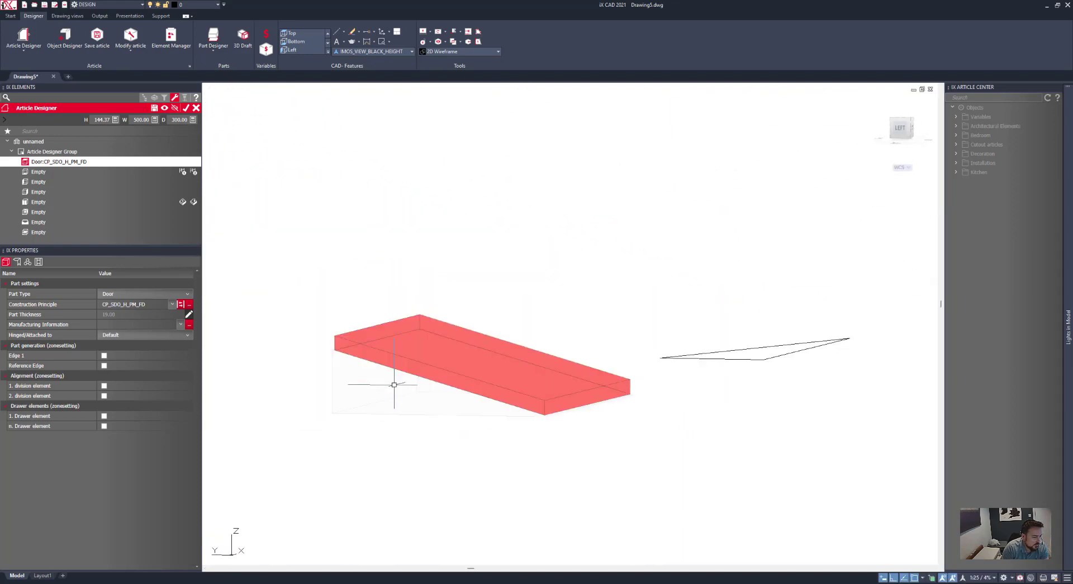
scroll(395, 385, up, 3)
click(171, 304)
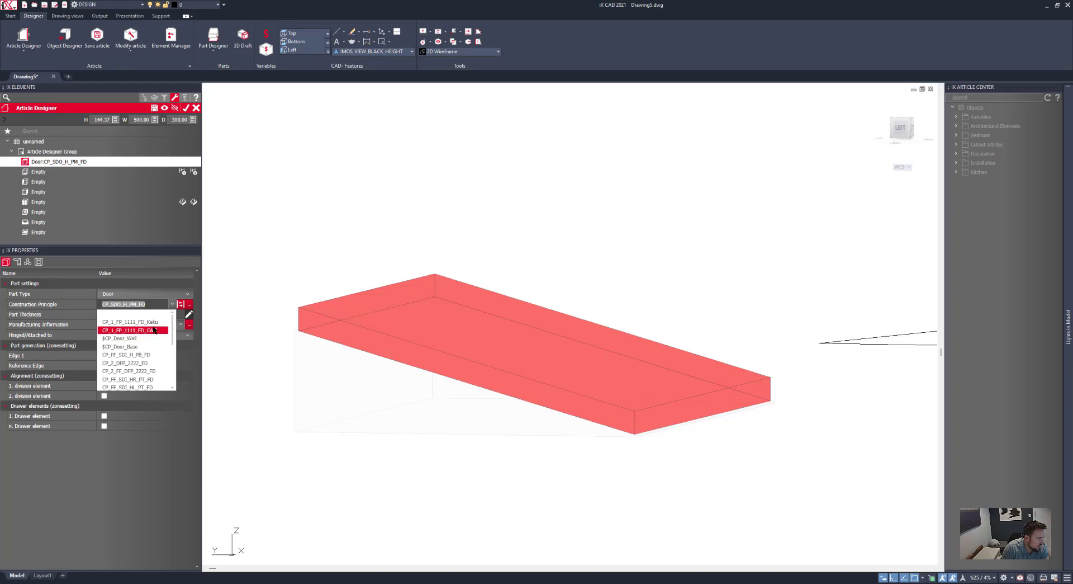
click(152, 322)
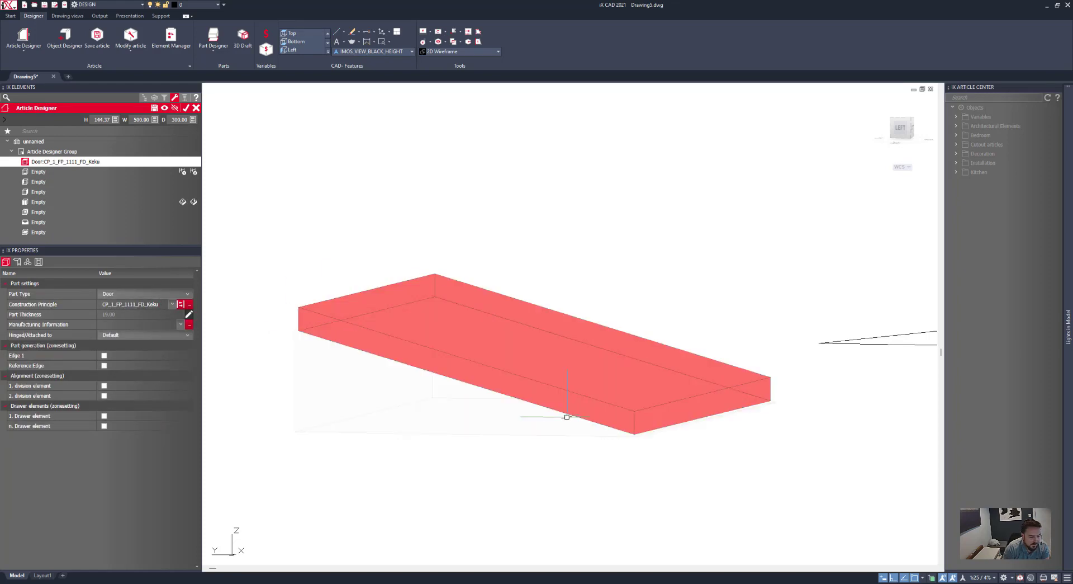
middle_drag(568, 411, 613, 386)
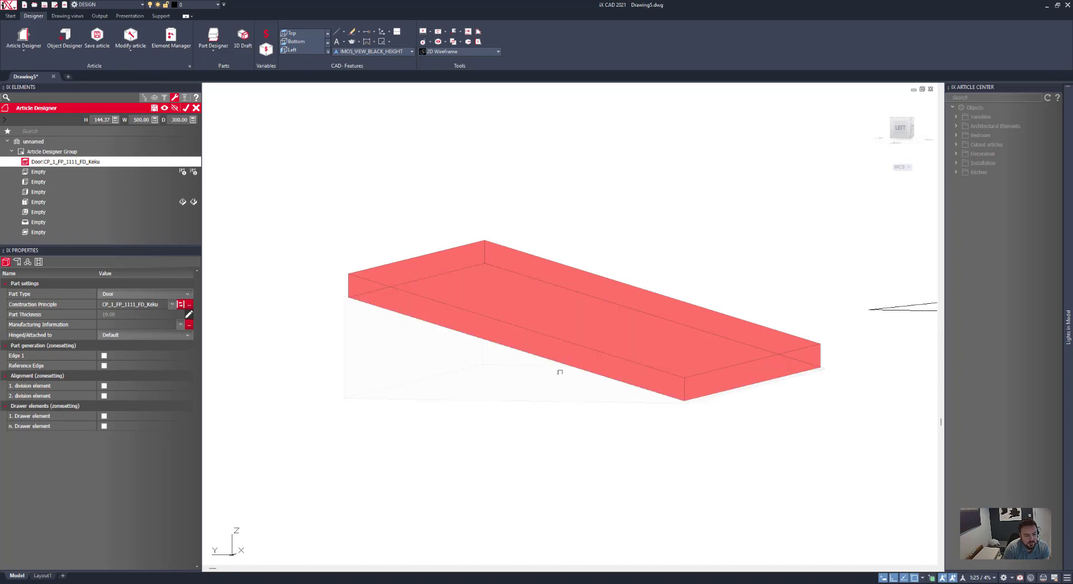
mouse_move(457, 378)
shift+middle_down()
mouse_move(498, 360)
mouse_move(500, 376)
mouse_move(475, 390)
mouse_move(462, 368)
shift+middle_up()
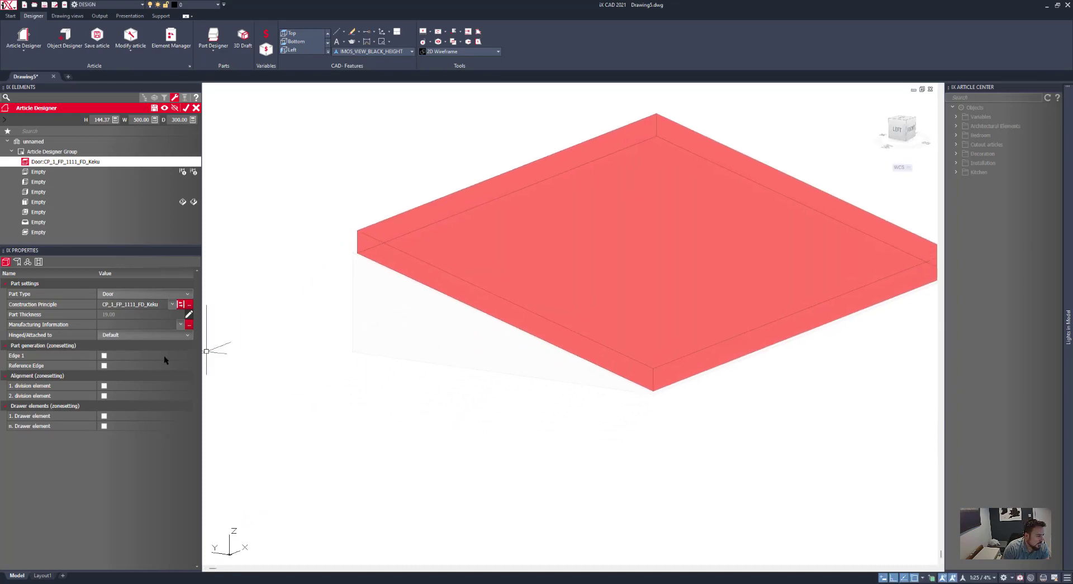
Add left and right side panels to the article.
click(27, 183)
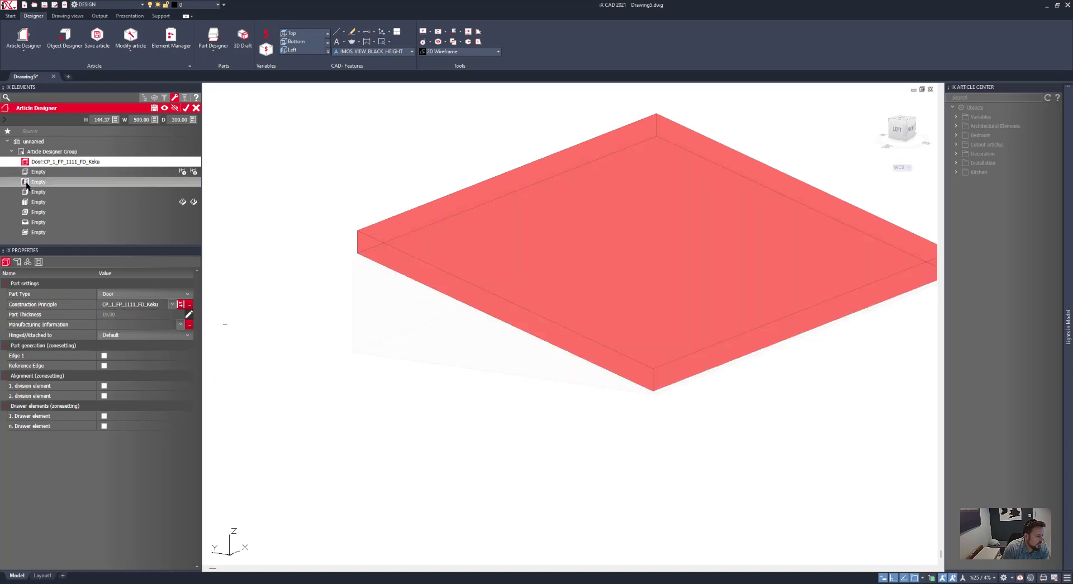
click(27, 191)
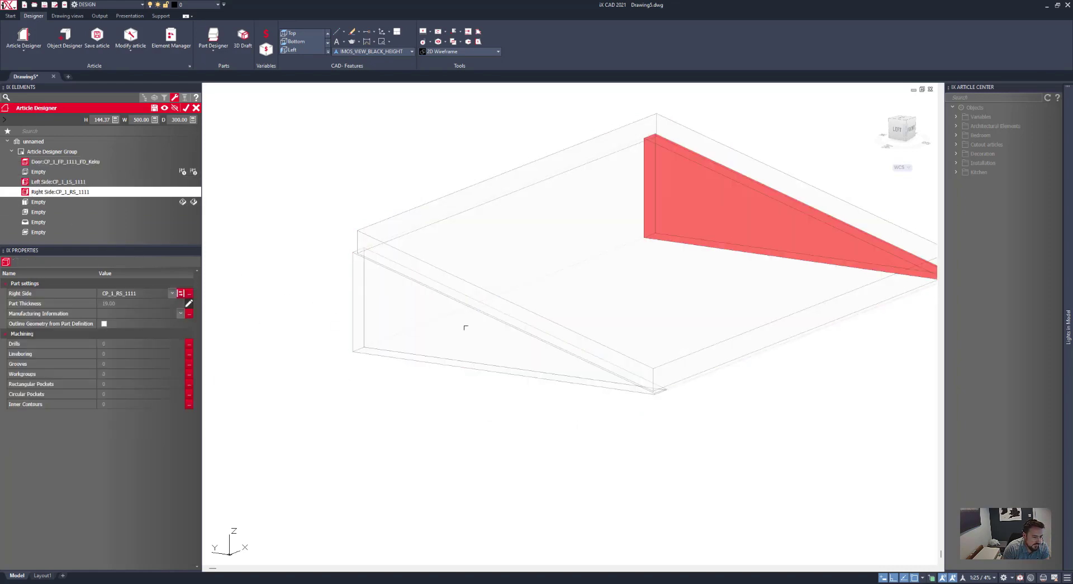
middle_drag(710, 242, 539, 228)
shift+middle_drag(763, 323, 638, 324)
scroll(560, 303, down, 2)
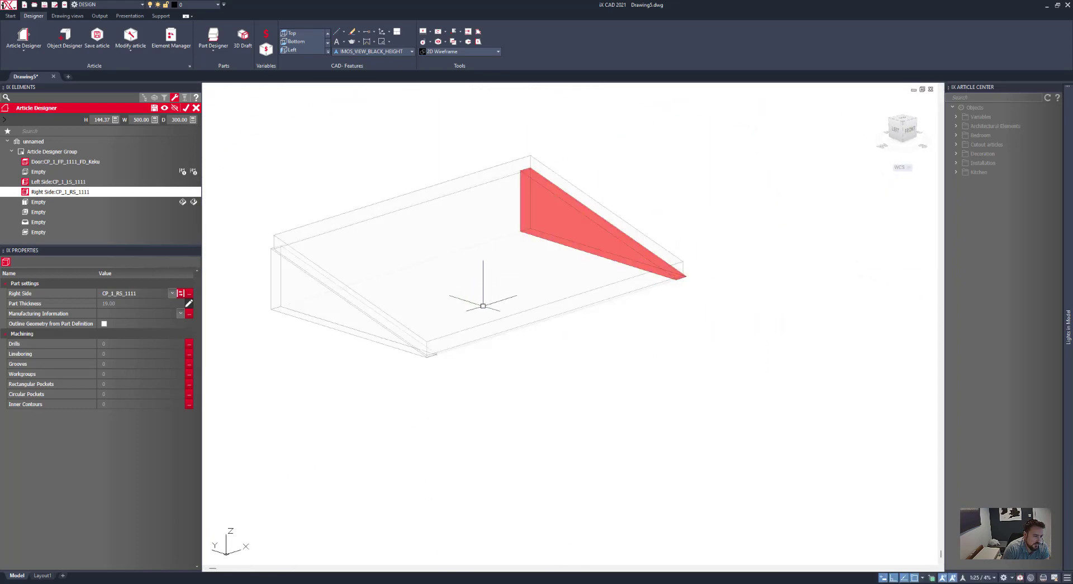
middle_drag(481, 307, 622, 316)
shift+middle_drag(441, 342, 441, 422)
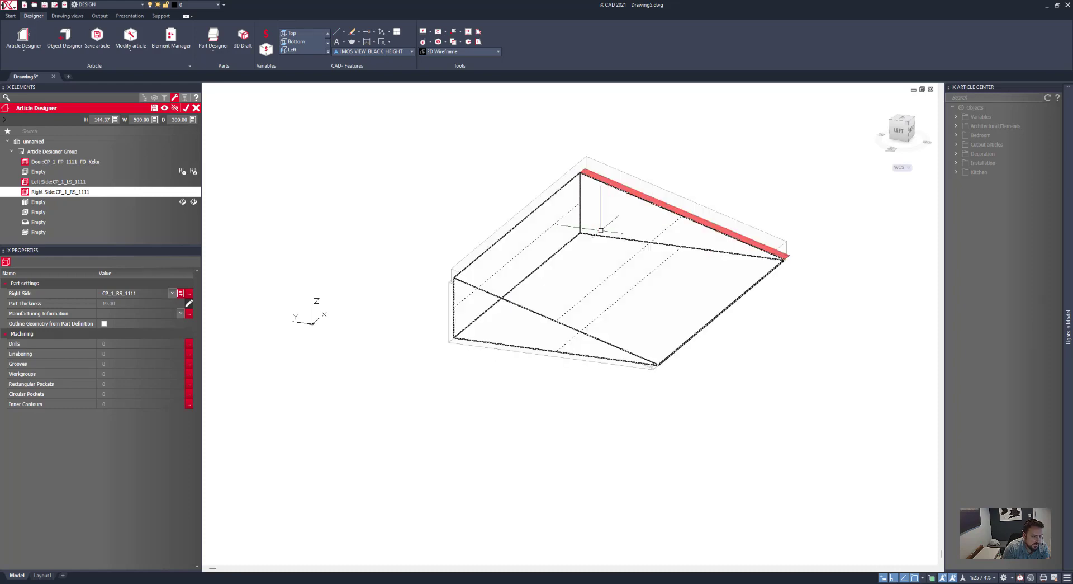
shift+middle_drag(431, 359, 445, 386)
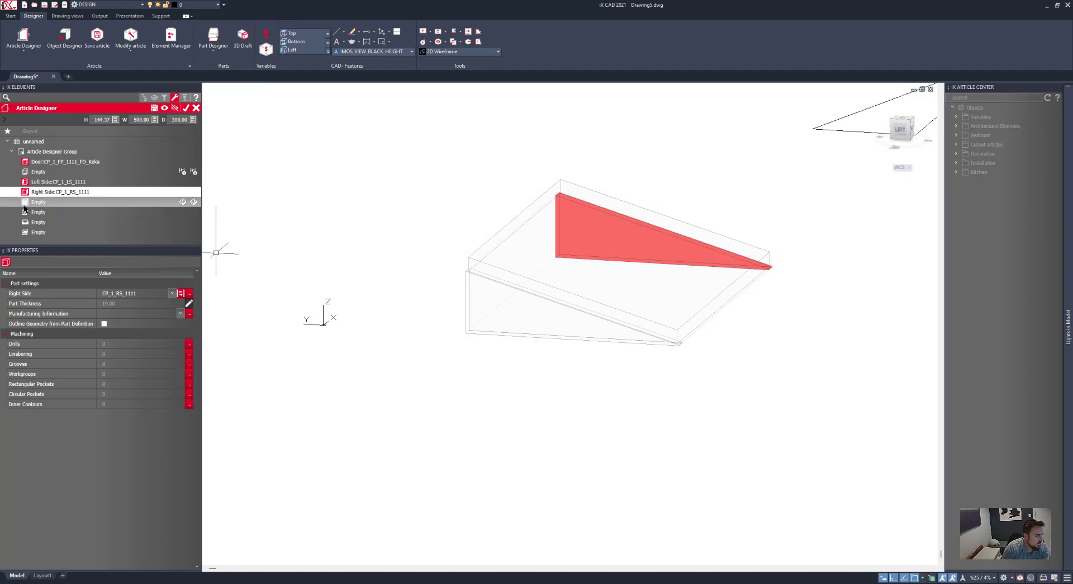
Add a virtual division to the article's interior zone.
click(38, 232)
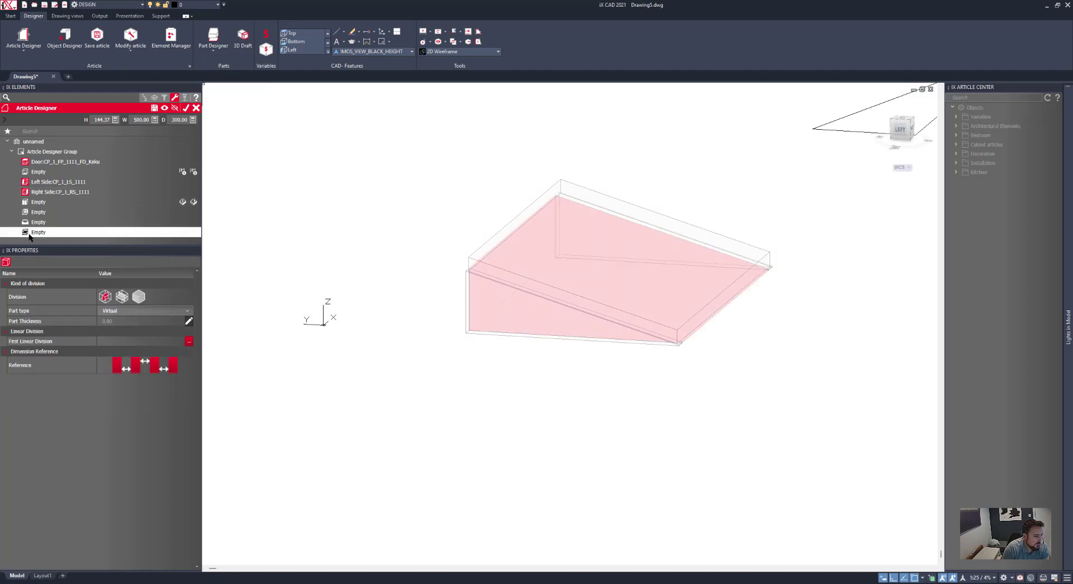
double_click(24, 235)
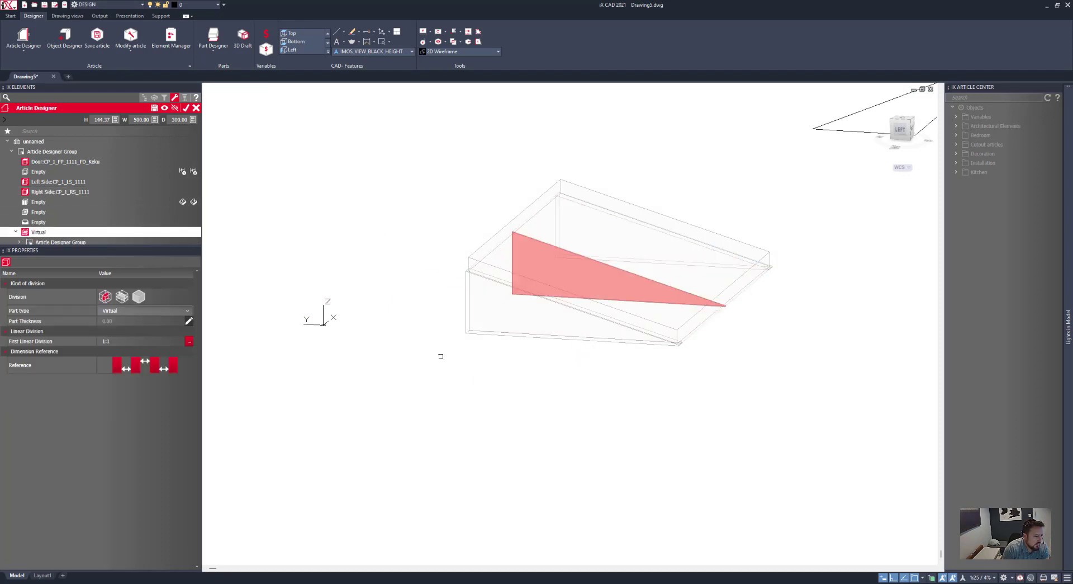
shift+middle_drag(592, 322, 480, 338)
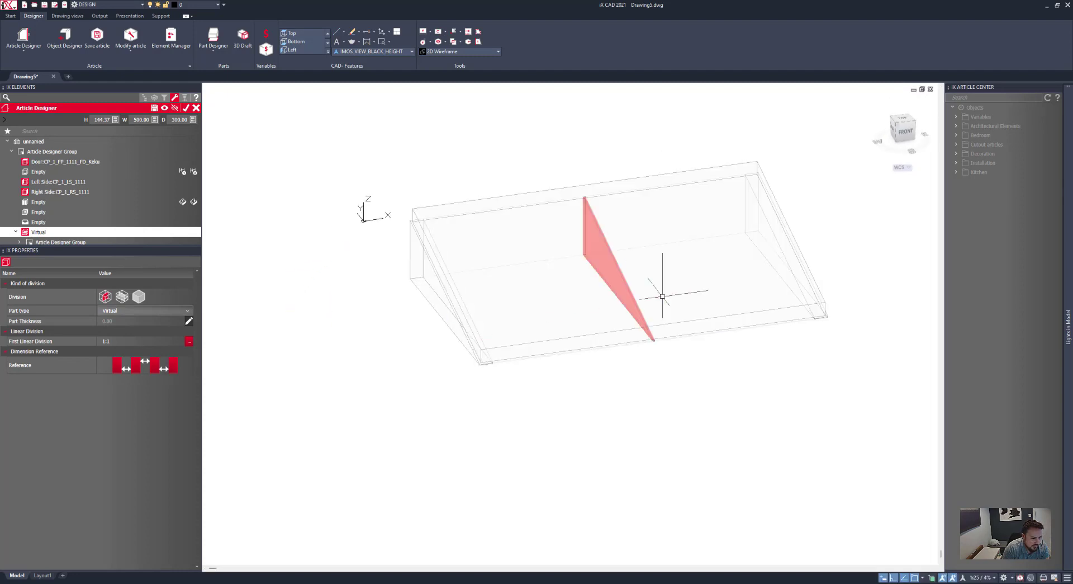
key(Return)
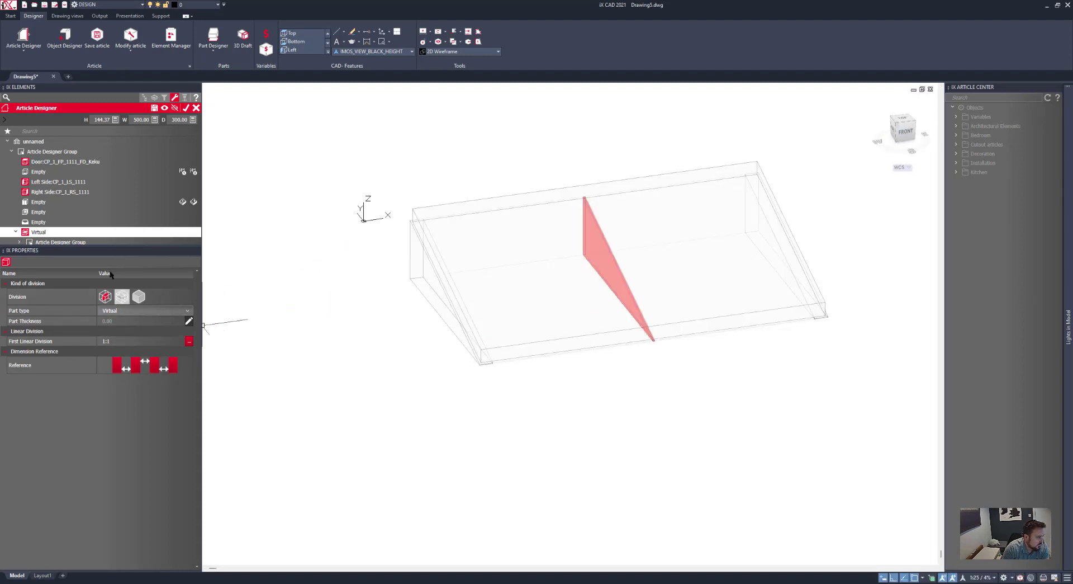
Change the virtual division to the horizontal kind and set its definition type to Divide depth.
click(122, 297)
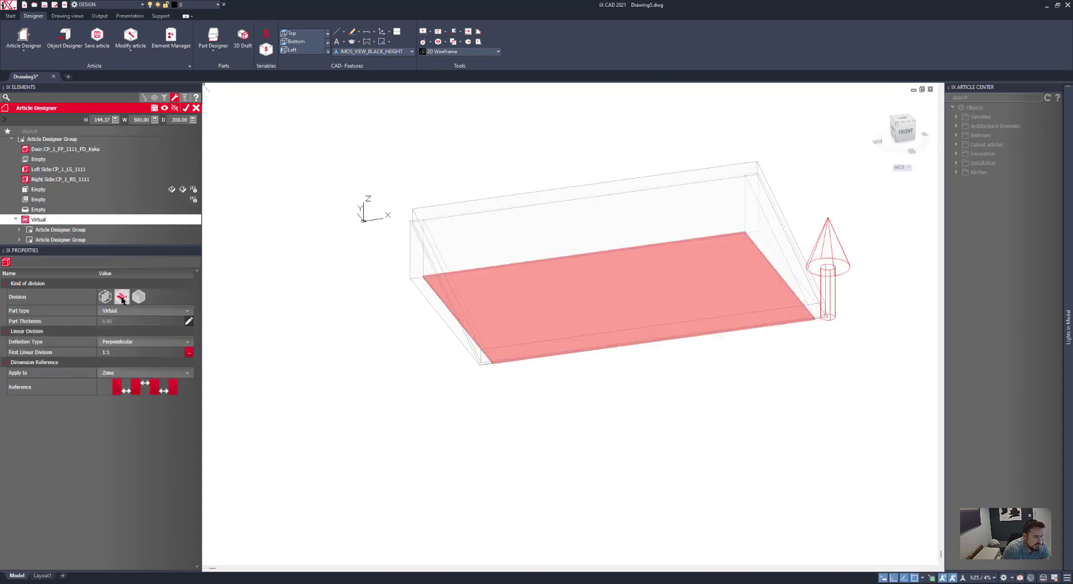
shift+middle_drag(483, 361, 606, 350)
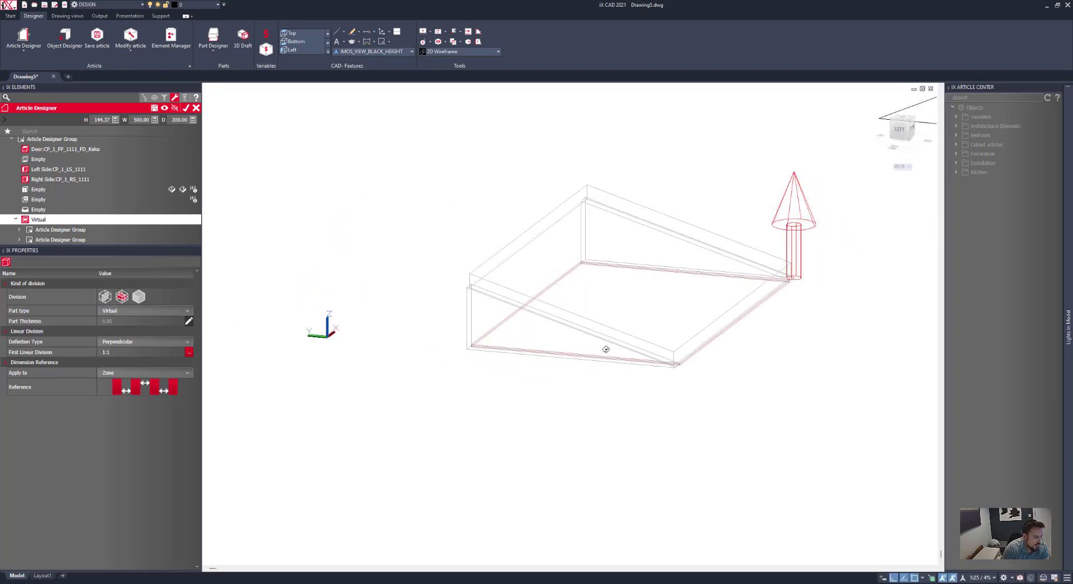
click(134, 342)
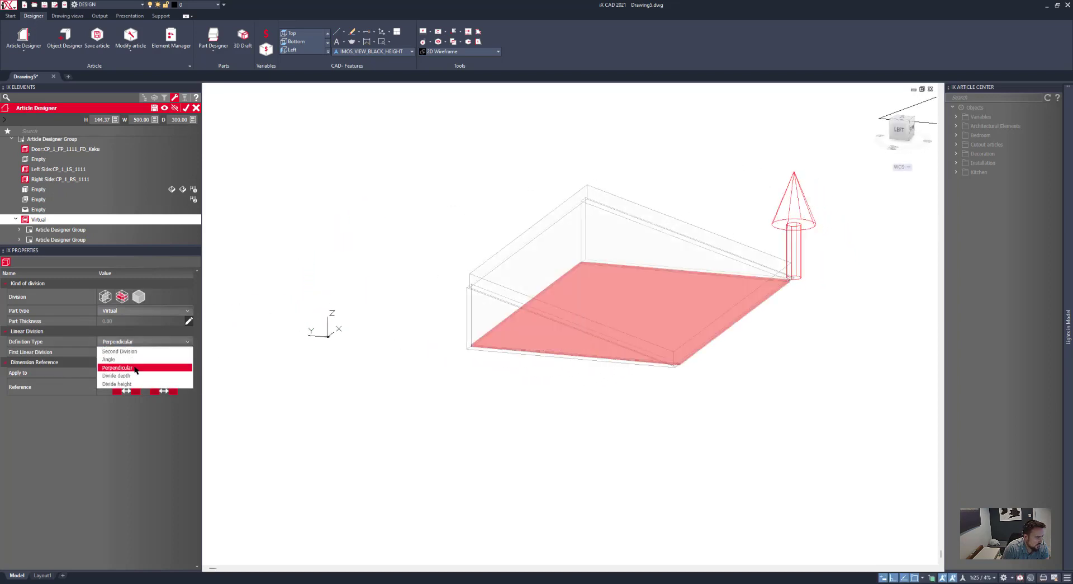
click(136, 379)
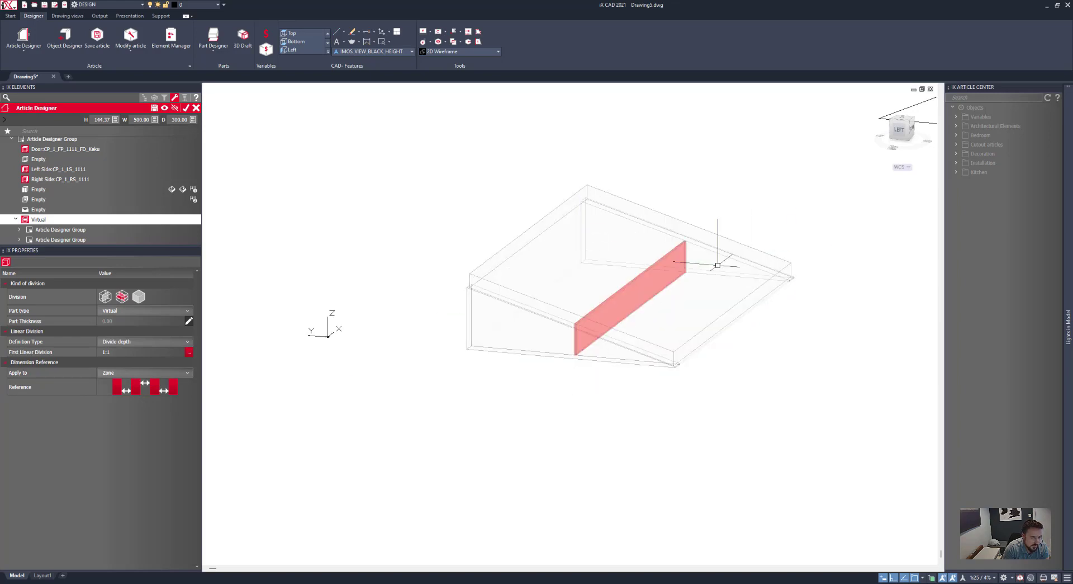
Set the virtual division's first linear division to 1:70mm.
click(120, 351)
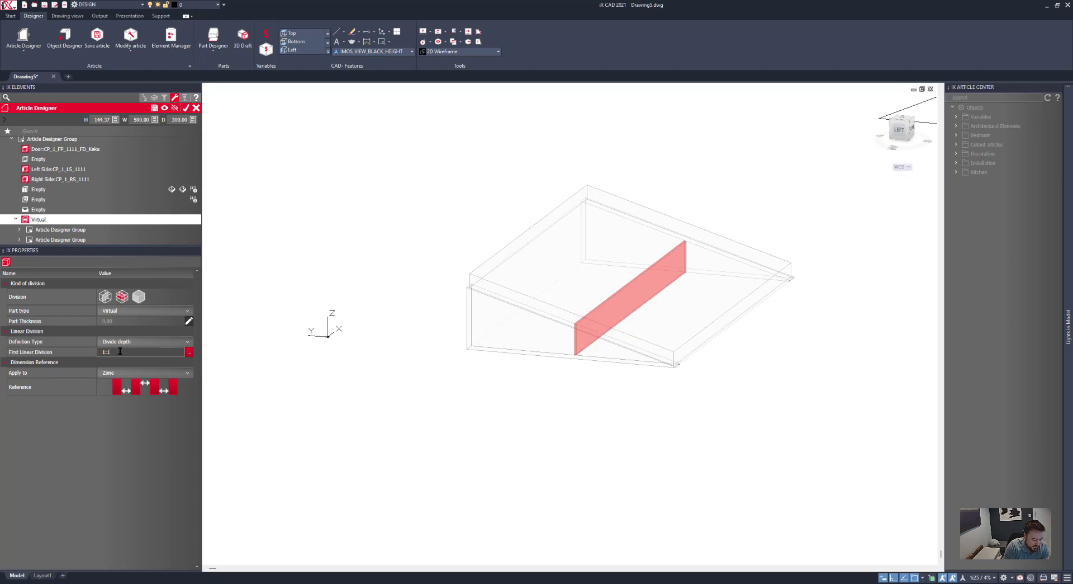
text(00mm)
key(Return)
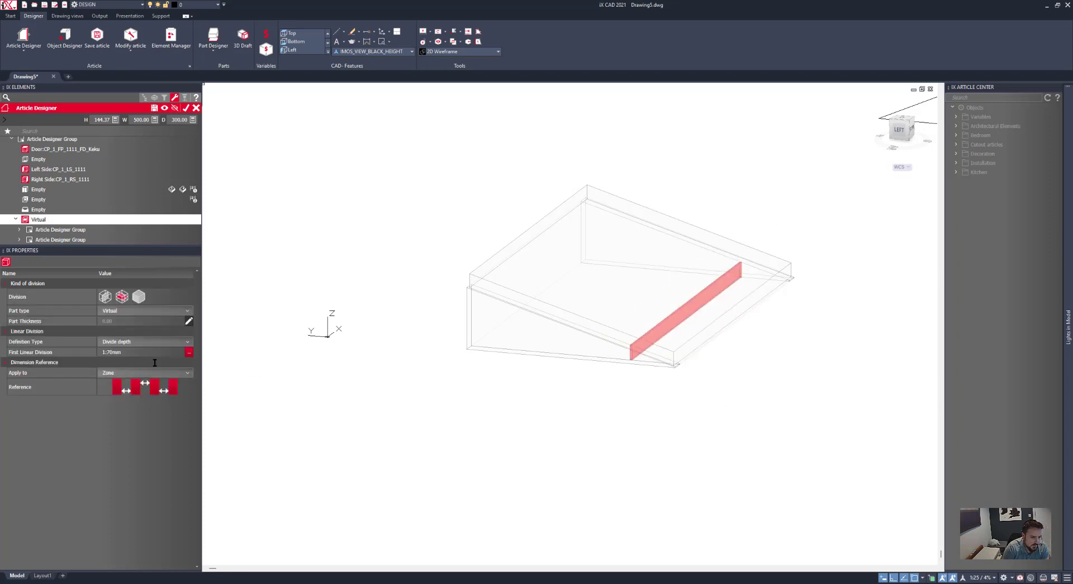
Add a bottom shelf to the deeper rear zone behind the virtual division.
click(49, 240)
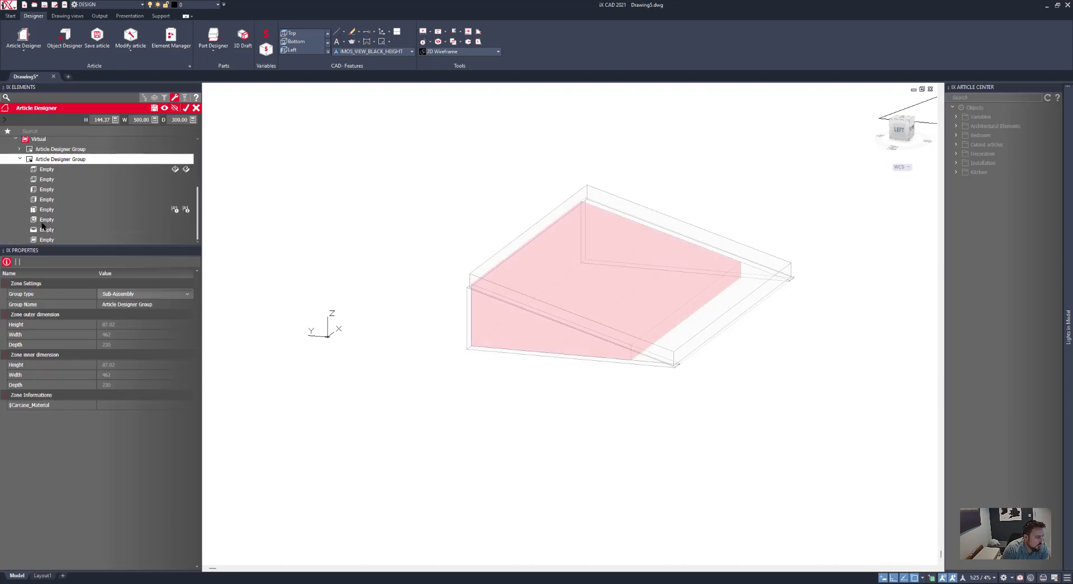
click(56, 180)
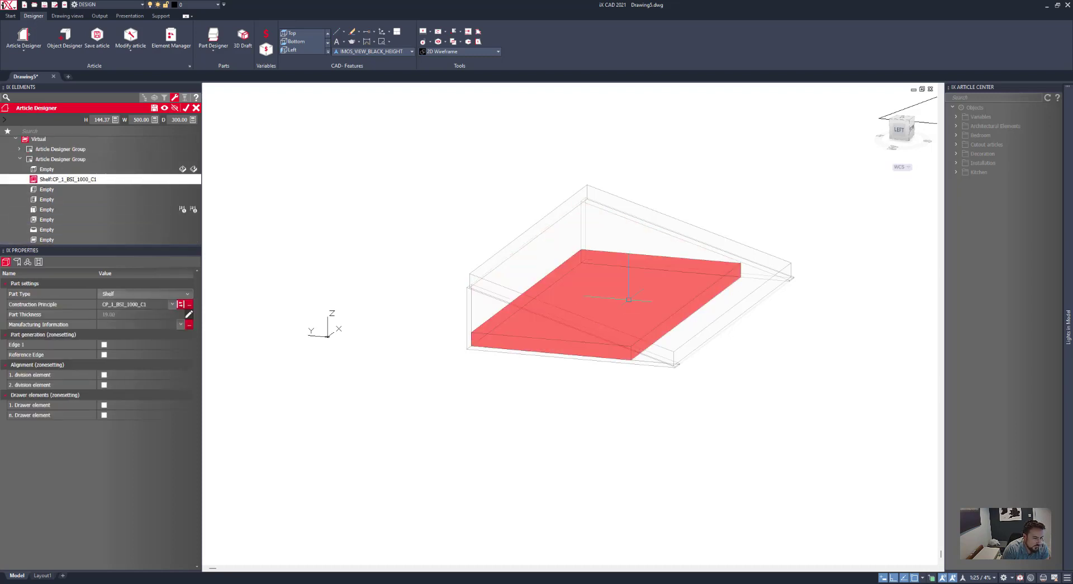
scroll(748, 269, up, 5)
scroll(748, 269, down, 8)
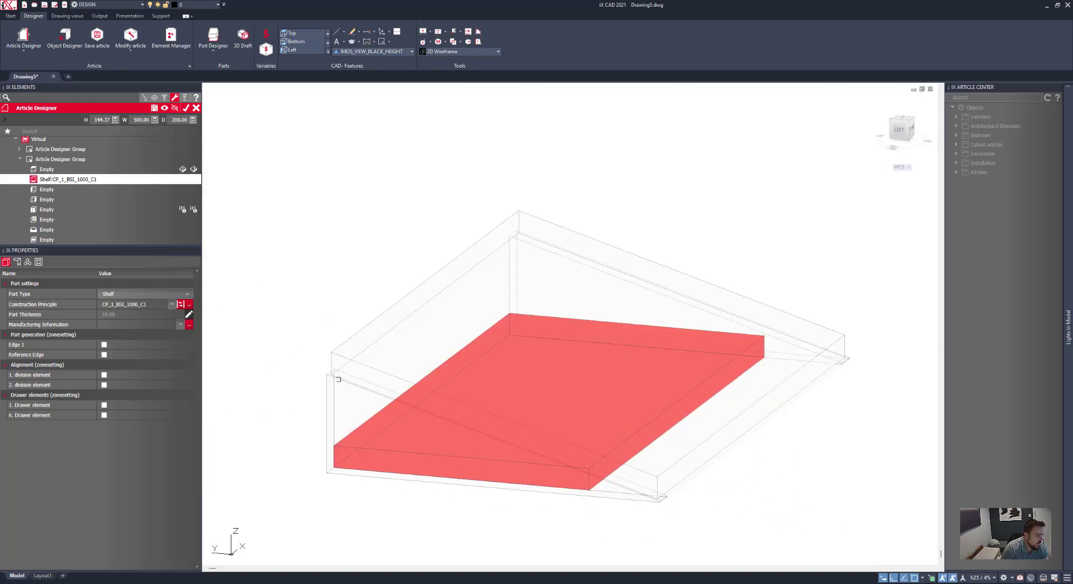
middle_drag(338, 379, 413, 328)
middle_drag(302, 332, 358, 331)
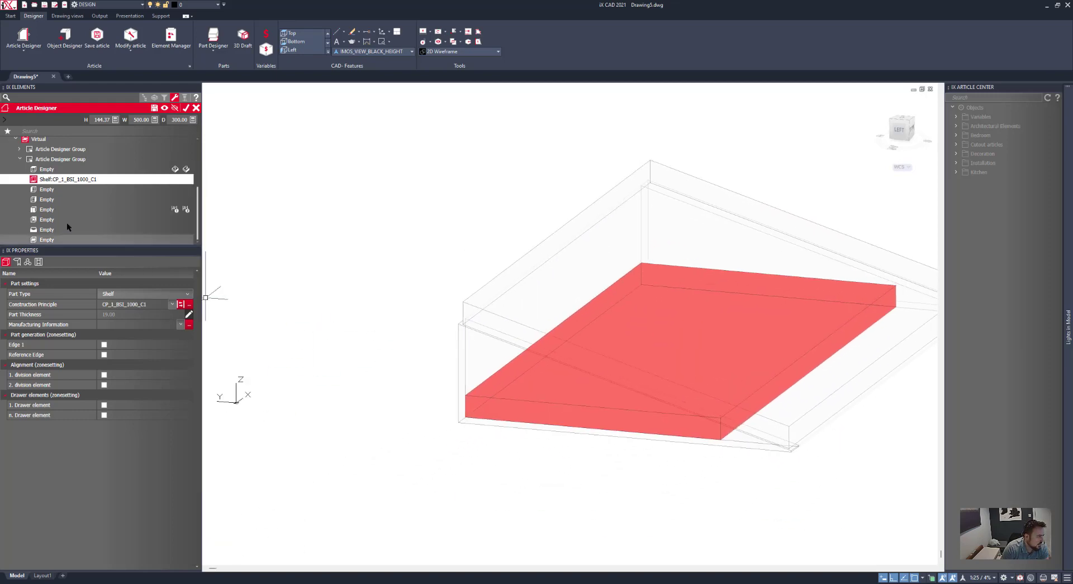
Add a back panel to the rear zone and set its construction principle to CP_2_BPI_0020_C1.
click(36, 220)
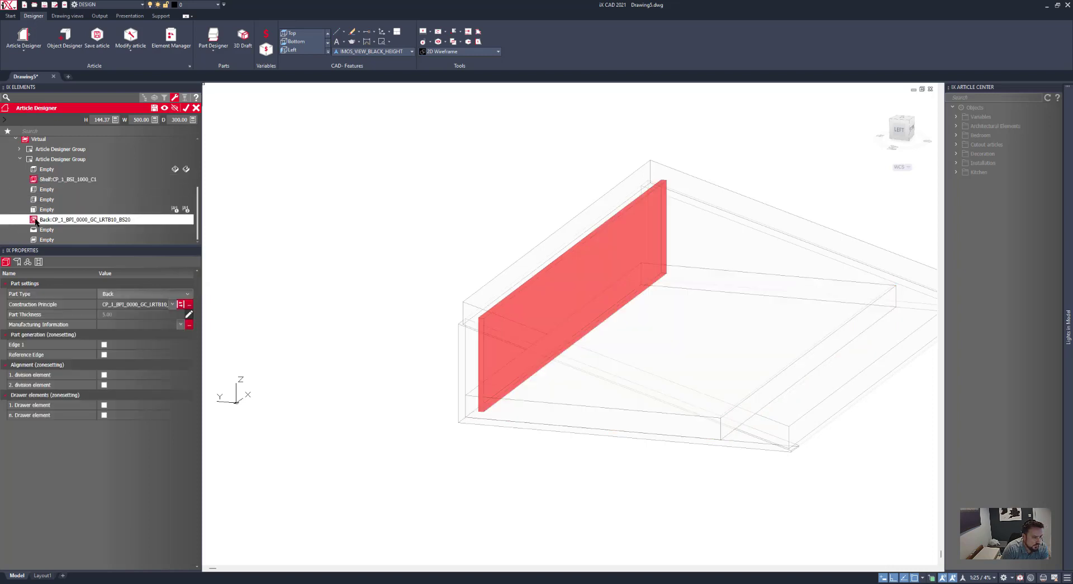
click(163, 301)
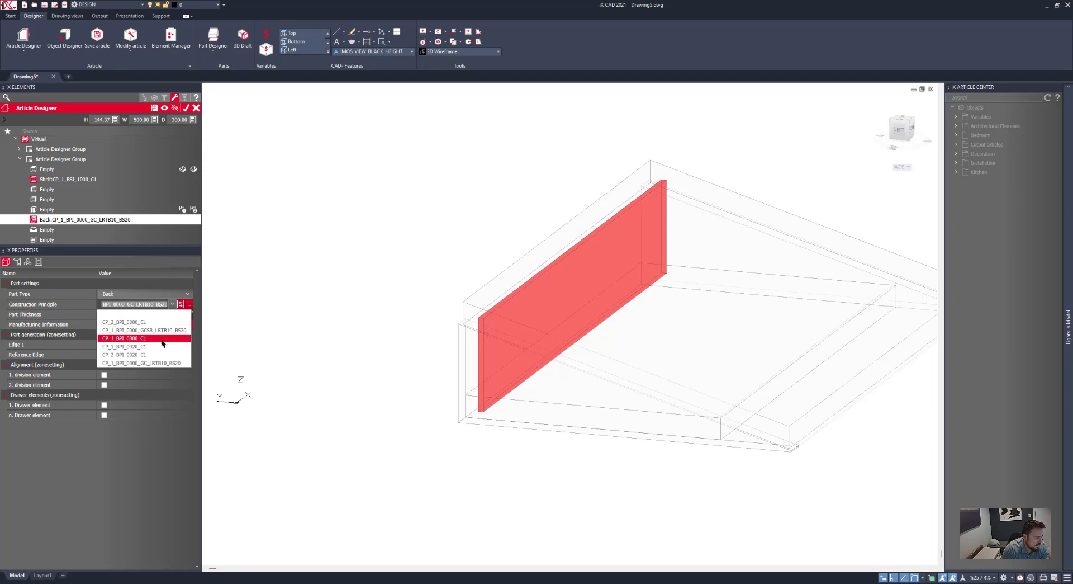
click(144, 339)
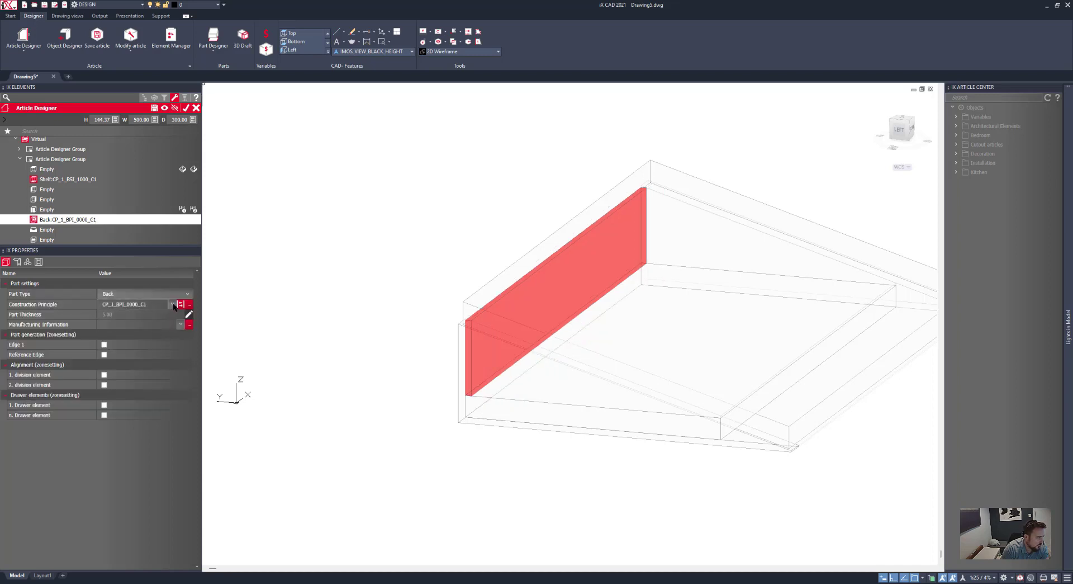
click(173, 304)
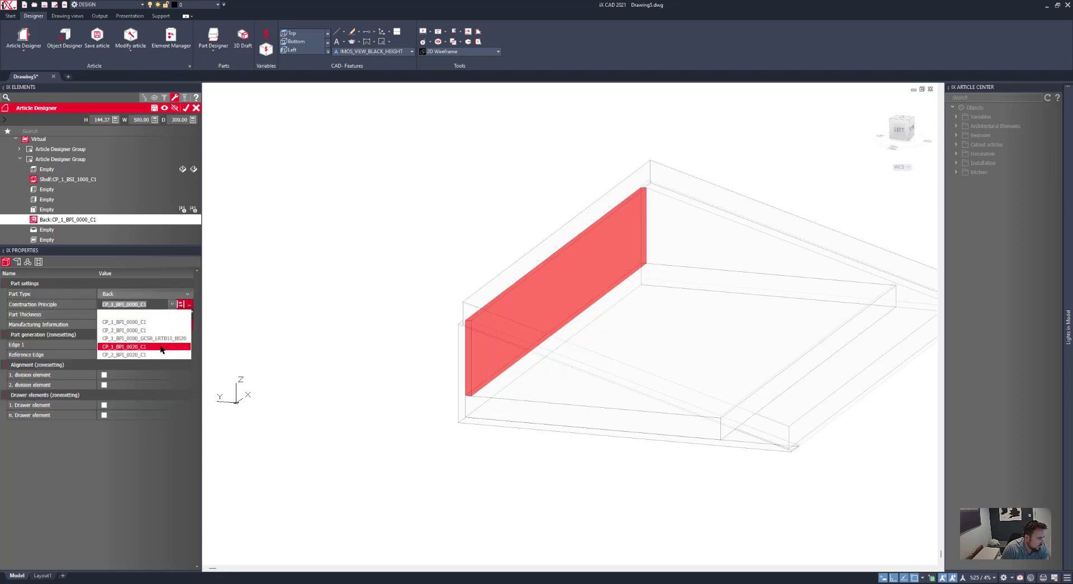
click(159, 322)
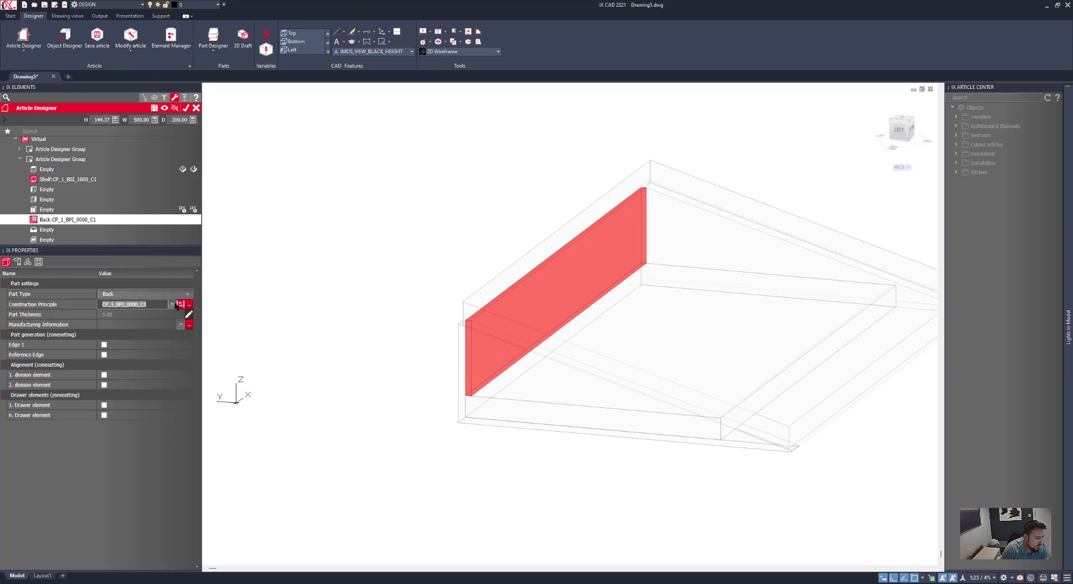
click(175, 304)
click(164, 347)
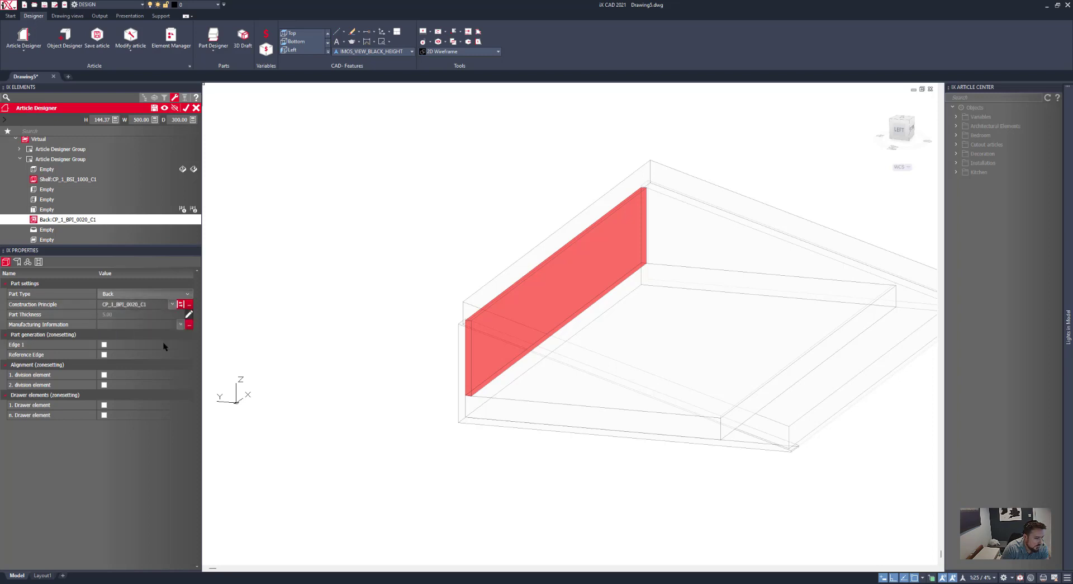
click(172, 305)
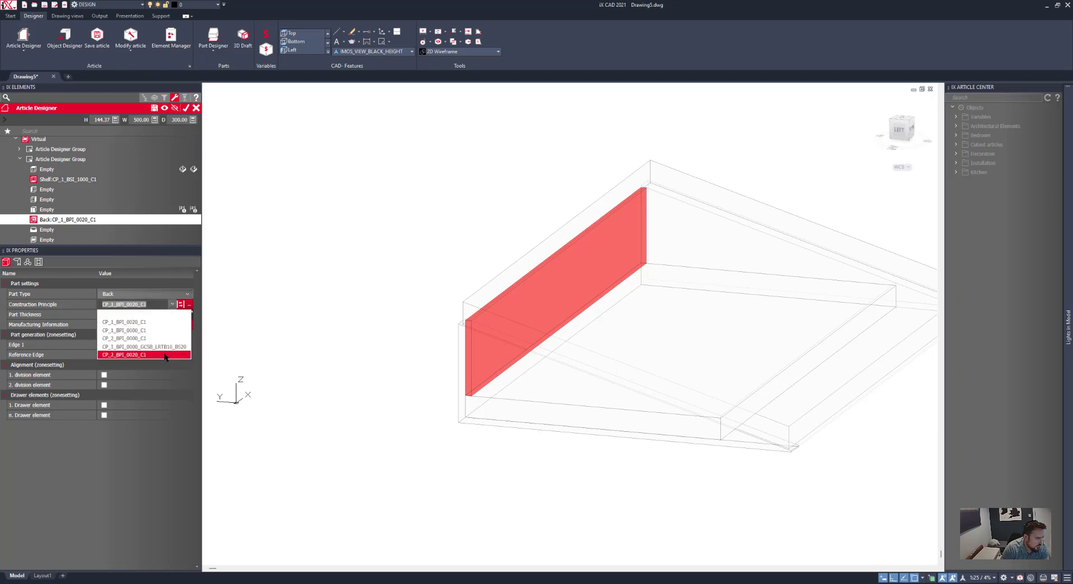
click(164, 351)
Set the article's depth to 500 and finish designing it, accepting its direction in the drawing.
shift+middle_drag(362, 335, 574, 212)
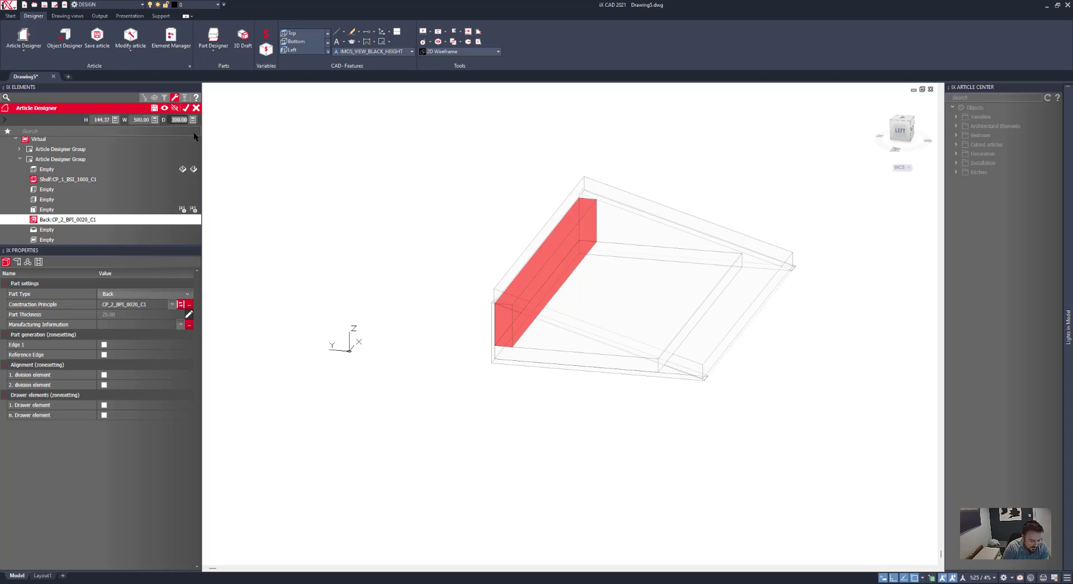
text(500)
key(Return)
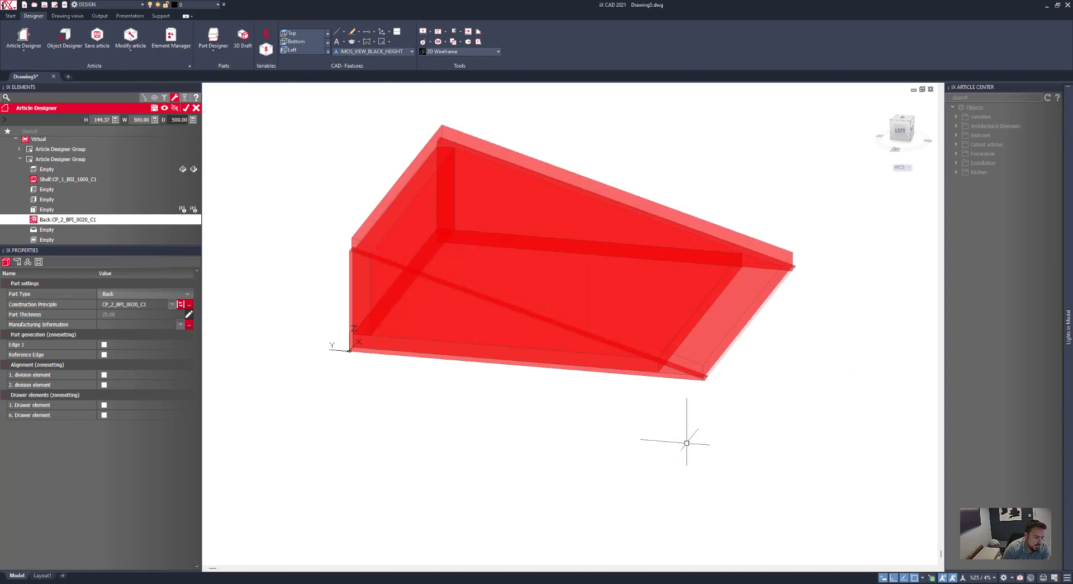
shift+middle_drag(688, 439, 592, 425)
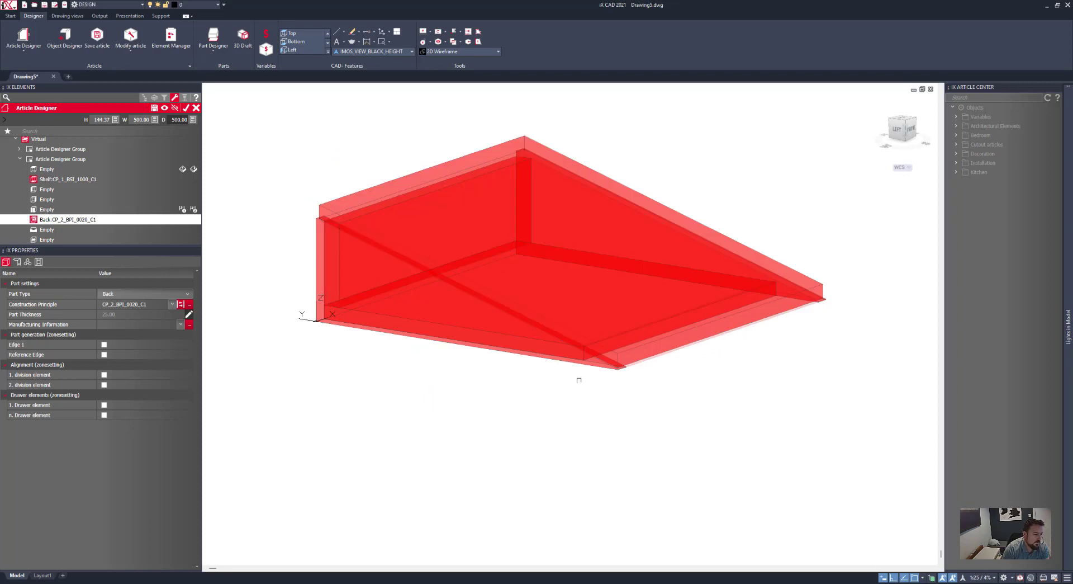
click(186, 108)
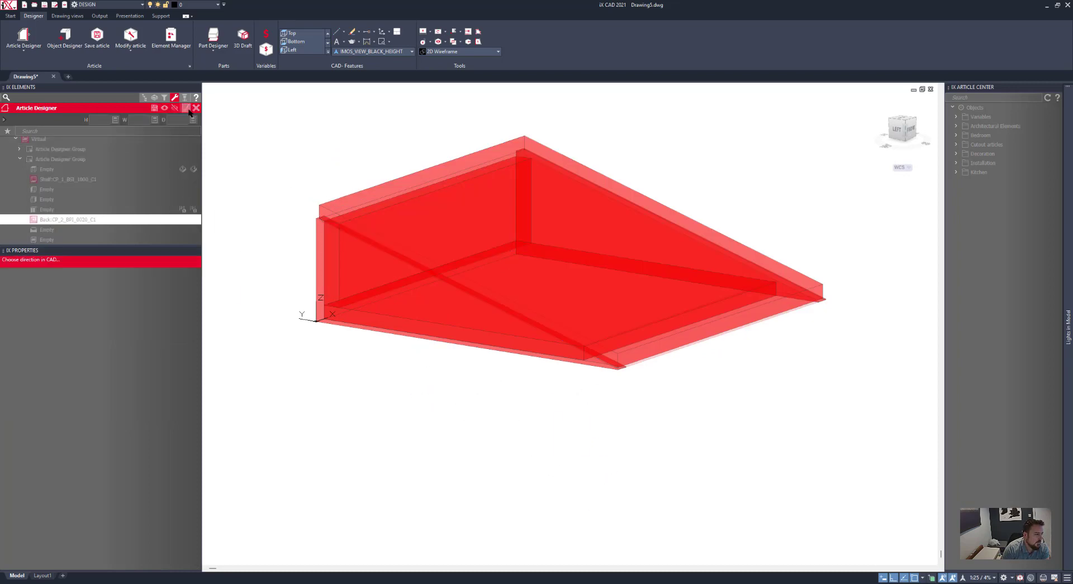
click(581, 402)
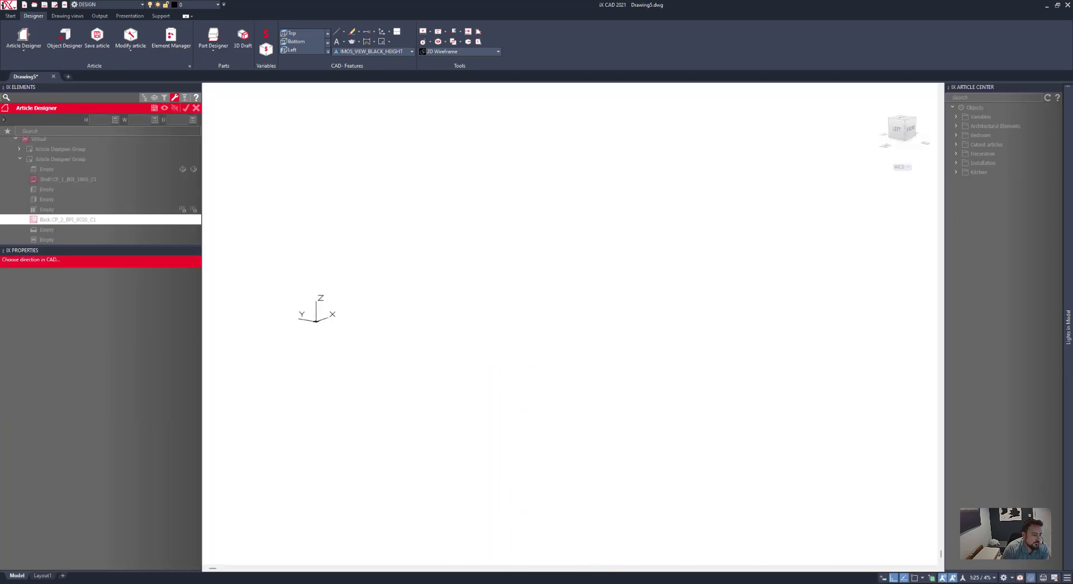
Display the finished article in the Realistic visual style.
middle_drag(603, 229, 657, 358)
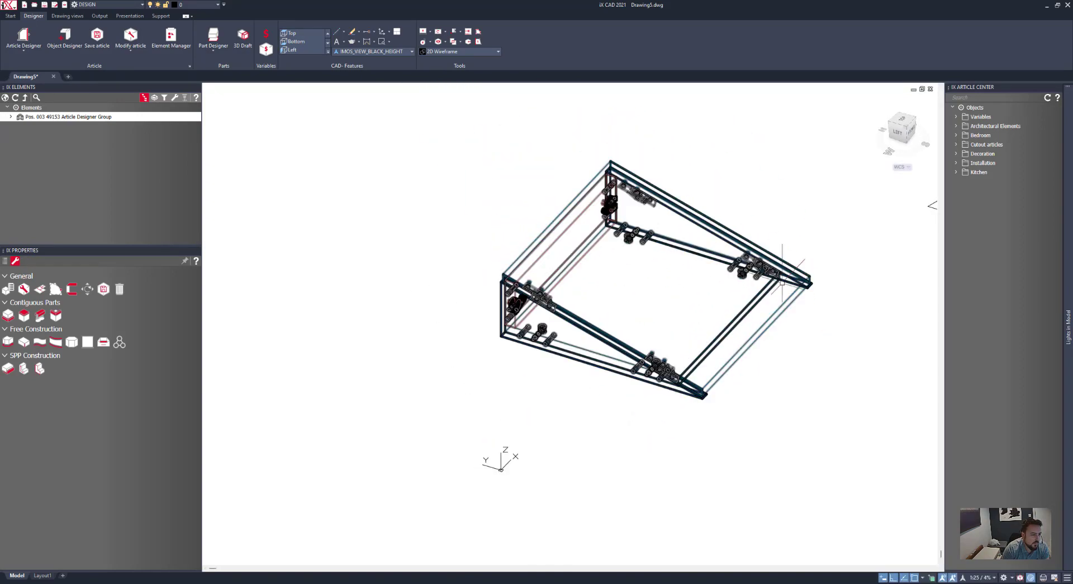
scroll(558, 344, up, 2)
shift+middle_drag(557, 343, 526, 299)
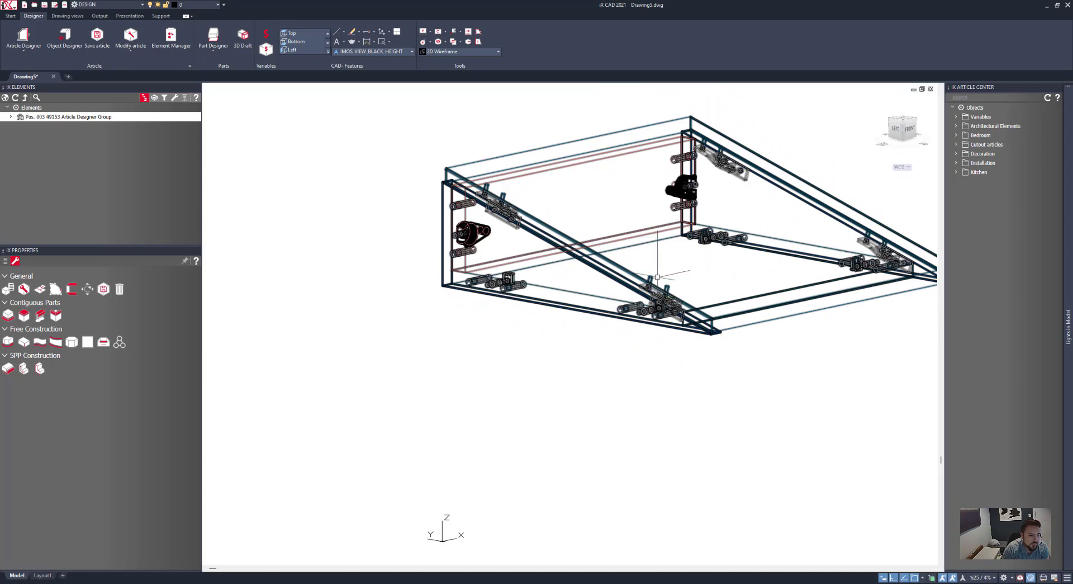
middle_drag(656, 258, 582, 352)
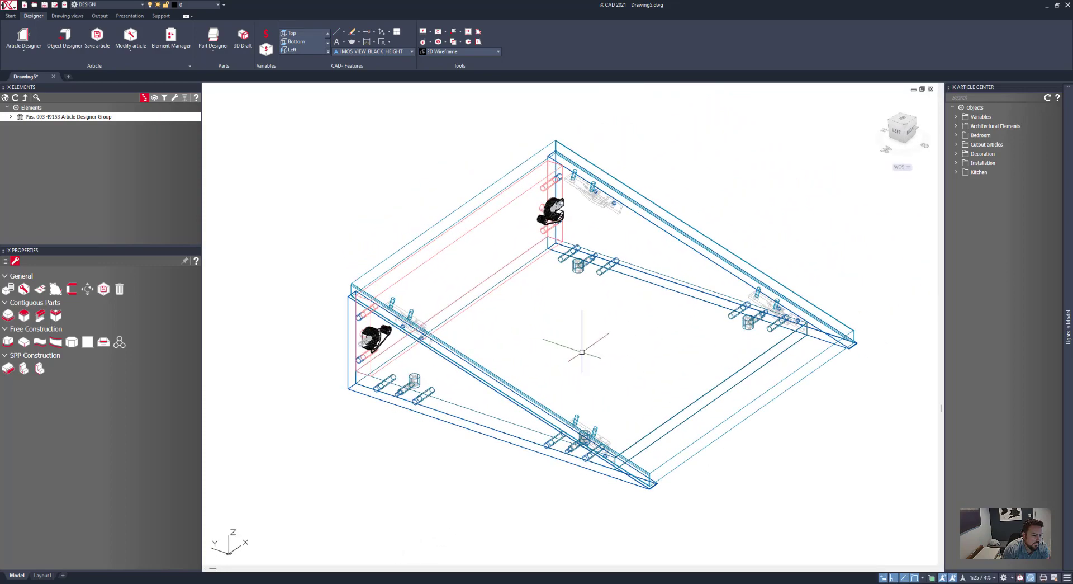
click(431, 56)
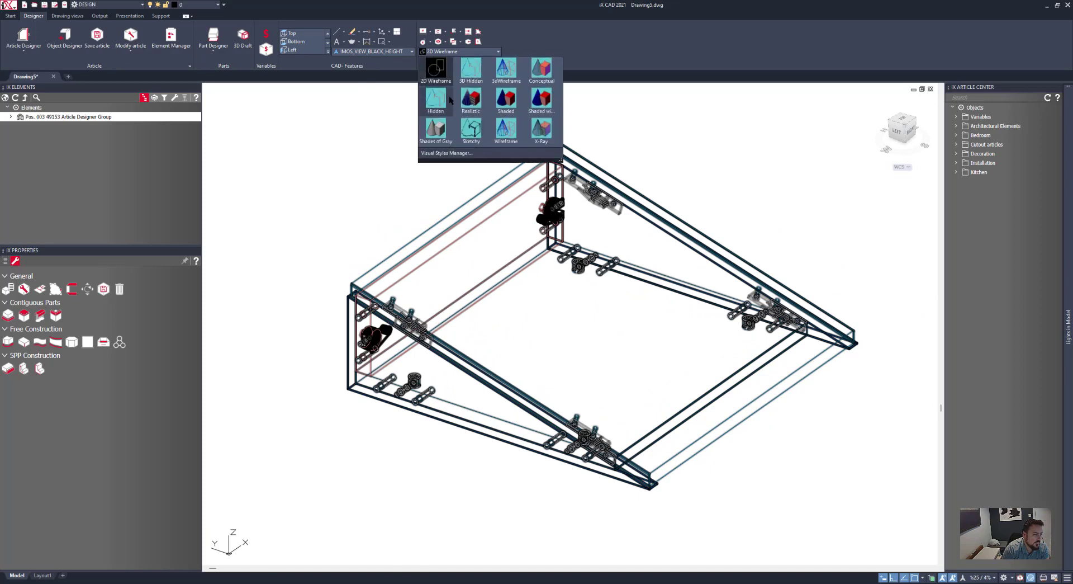
click(439, 94)
Set the sloped article's ANGLE variable in the Getting_Started family to an article value of 150 and apply it.
right_click(347, 171)
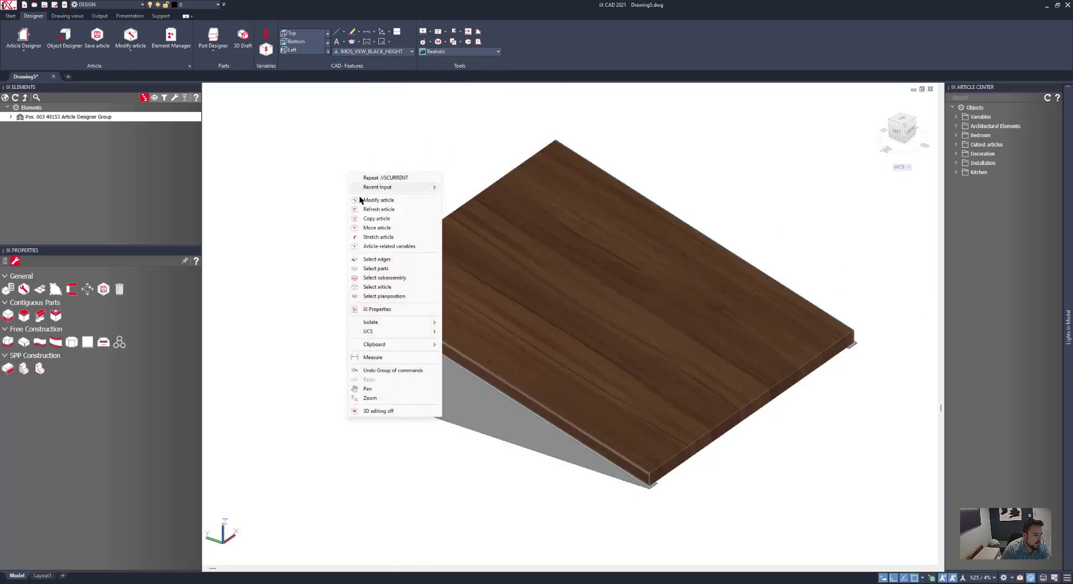
click(384, 238)
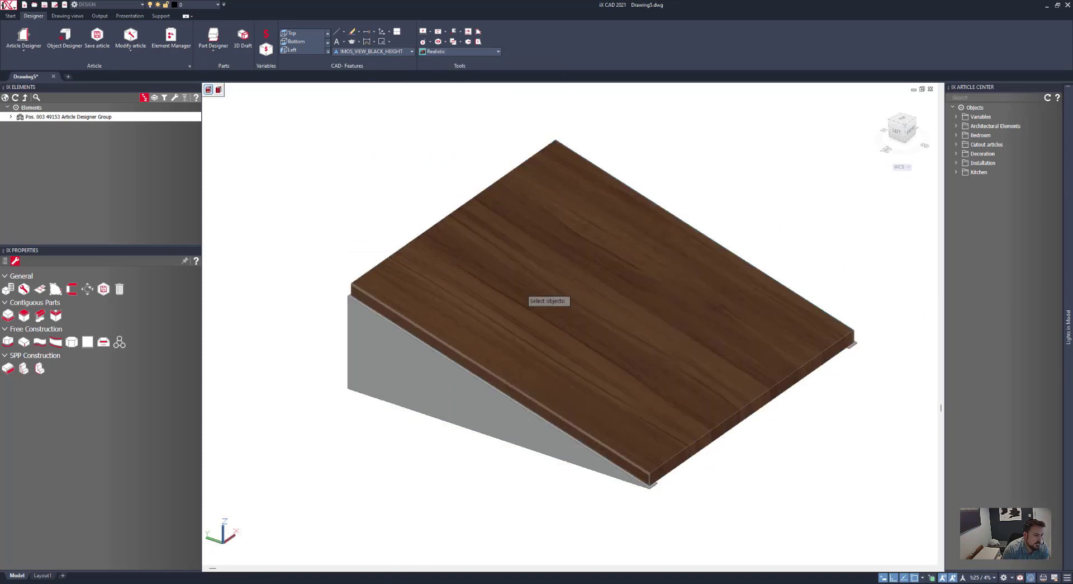
click(517, 287)
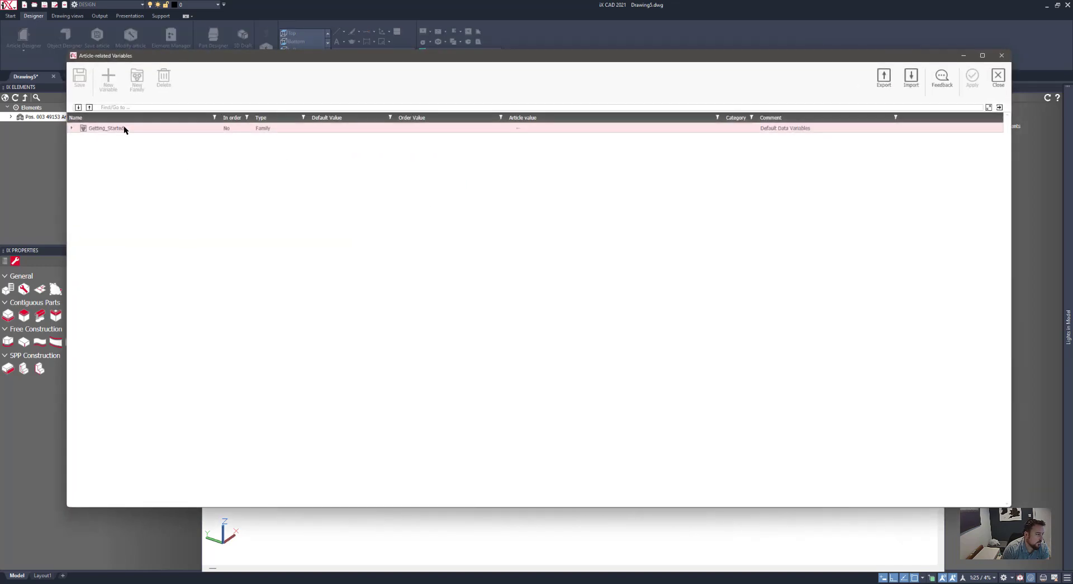
double_click(122, 128)
click(128, 158)
click(582, 160)
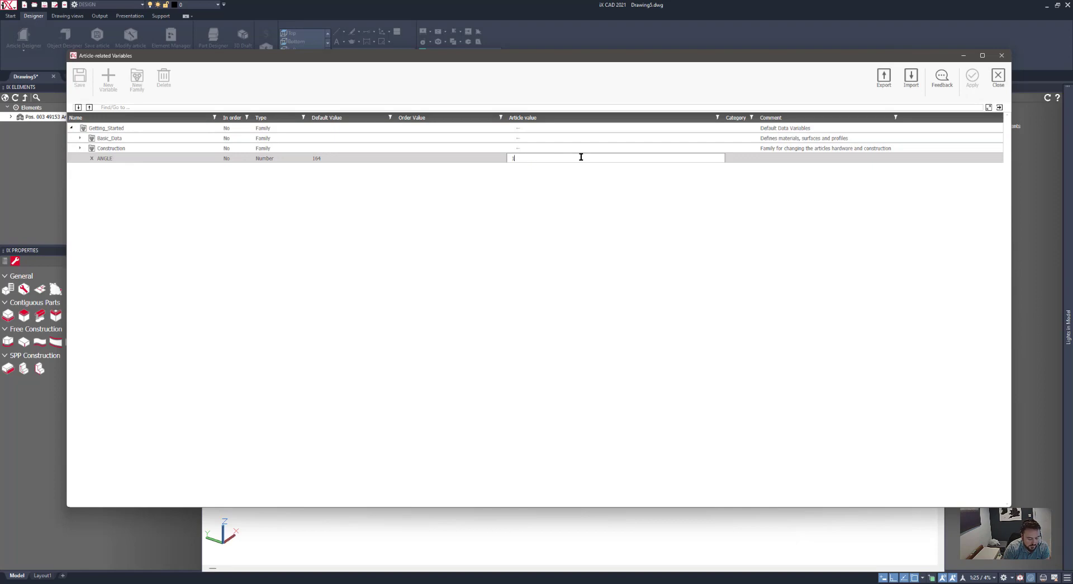
key(Return)
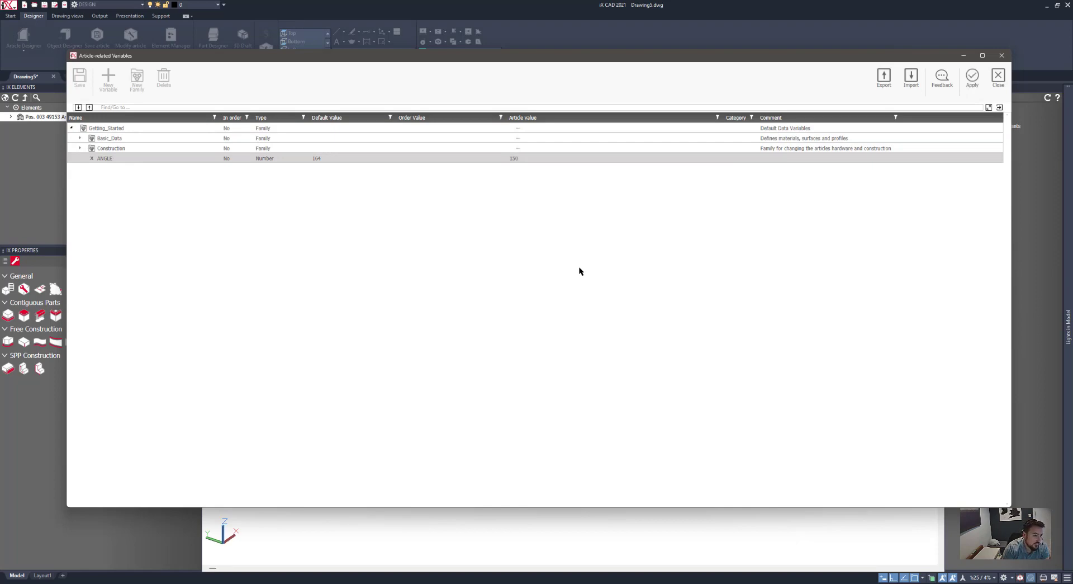
click(985, 93)
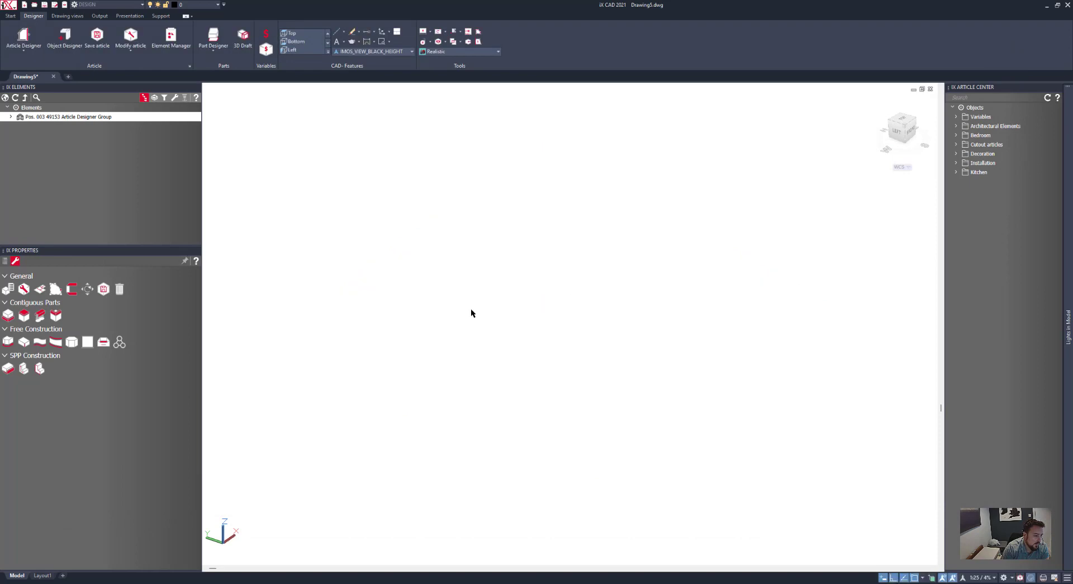
scroll(368, 446, down, 2)
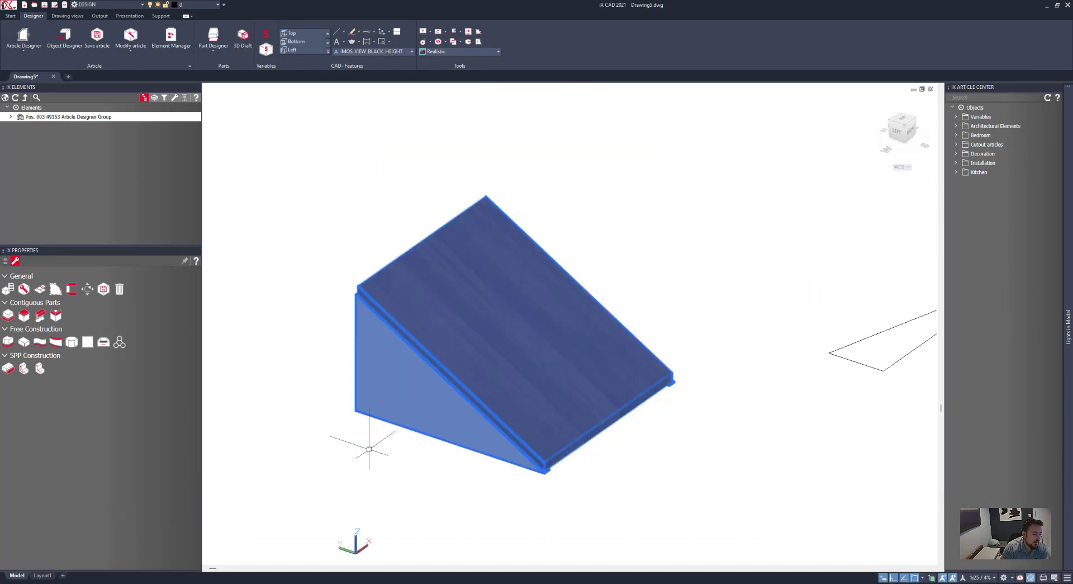
mouse_move(364, 445)
shift+middle_down()
mouse_move(364, 479)
mouse_move(403, 471)
mouse_move(479, 405)
mouse_move(378, 454)
shift+middle_up()
scroll(480, 358, down, 2)
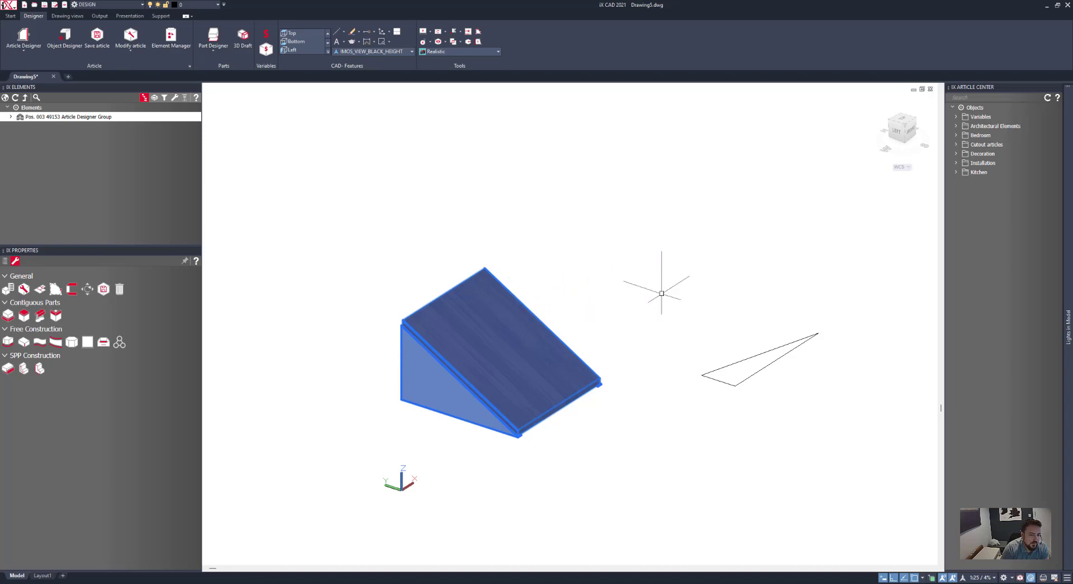
Insert the W2D_91 wall cabinet from the Kitchen, Raster 5.5, 910 mm height wall cabinets beside the sloped article.
scroll(632, 323, down, 2)
double_click(969, 172)
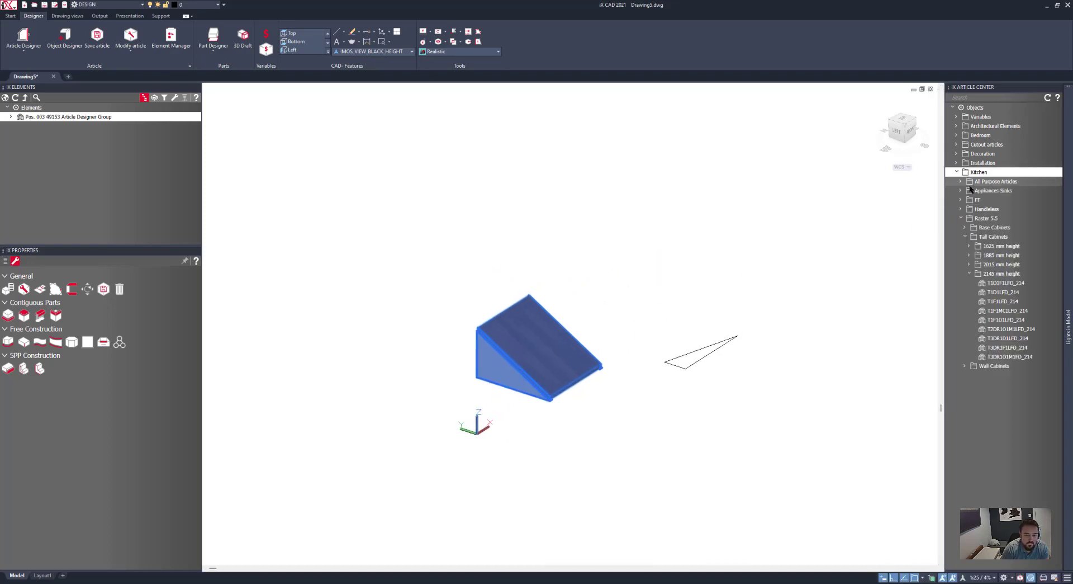
double_click(985, 366)
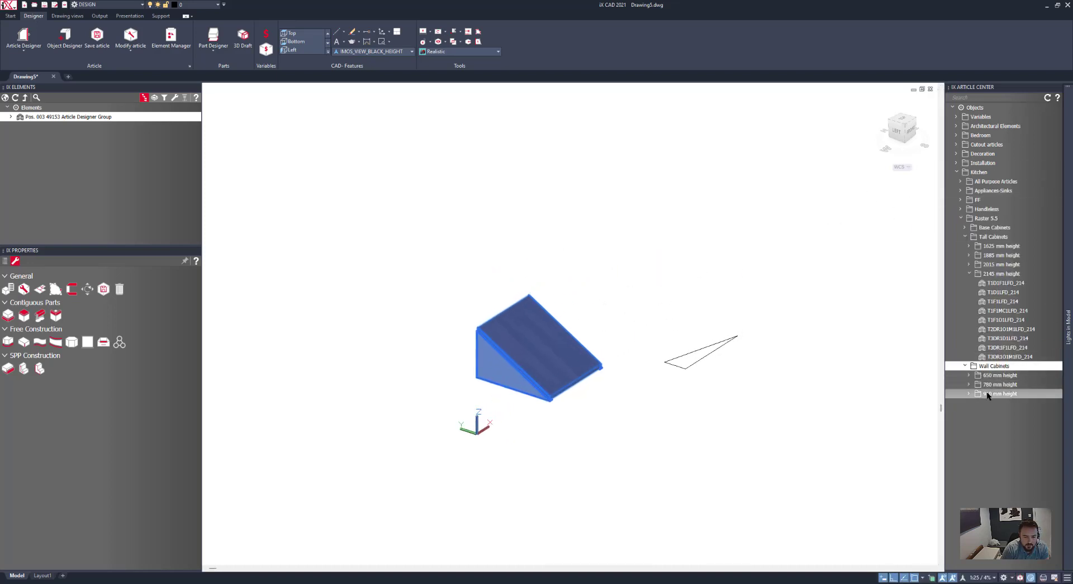
double_click(999, 393)
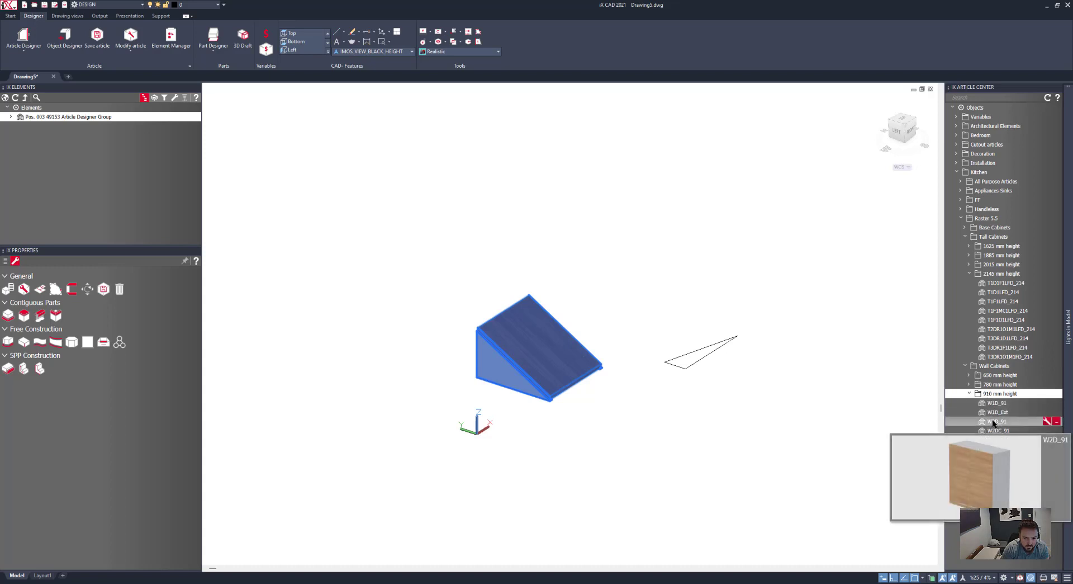
double_click(997, 421)
middle_drag(628, 302, 655, 317)
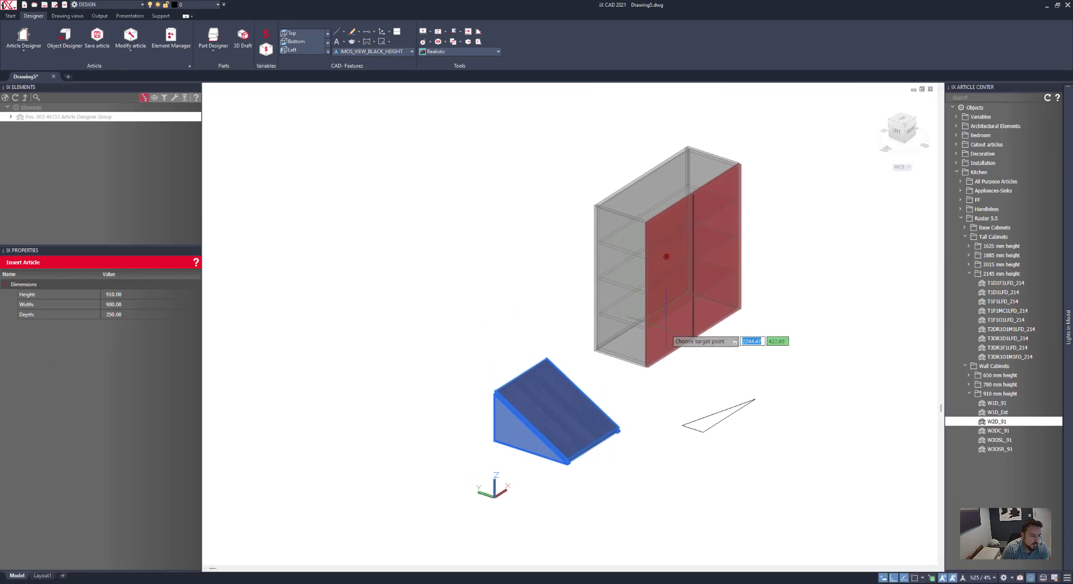
click(665, 334)
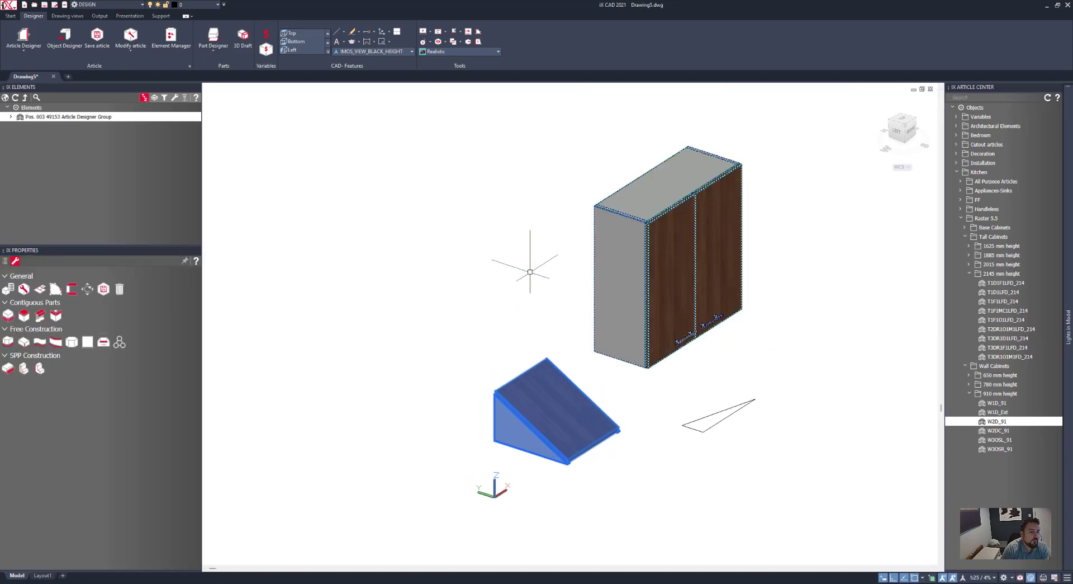
Insert a copy of the sloped article on top of the wall cabinet, spanning the cabinet's opposite top corners, and accept its direction.
right_click(450, 308)
click(478, 352)
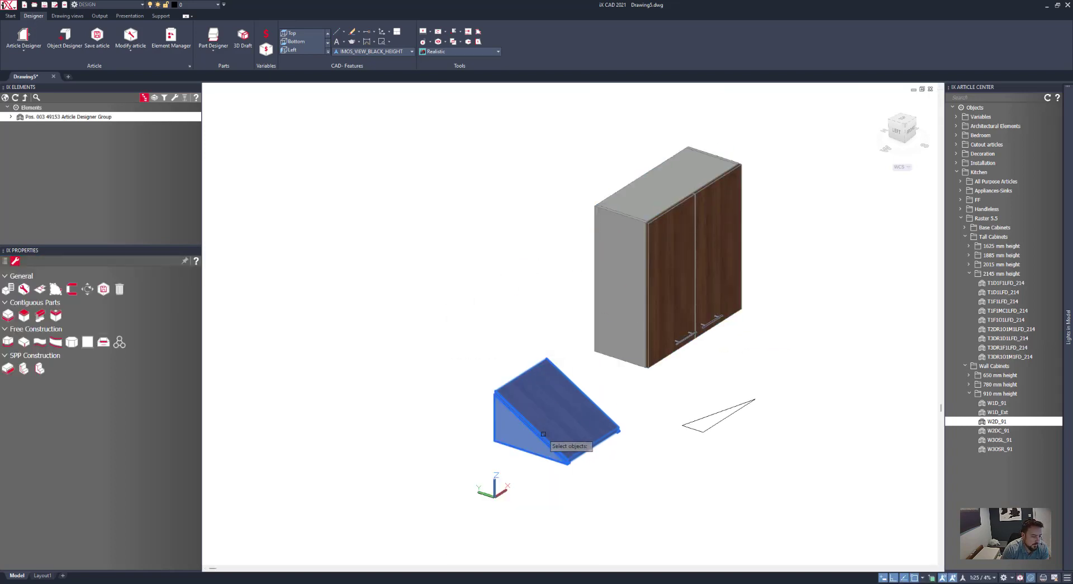
click(548, 440)
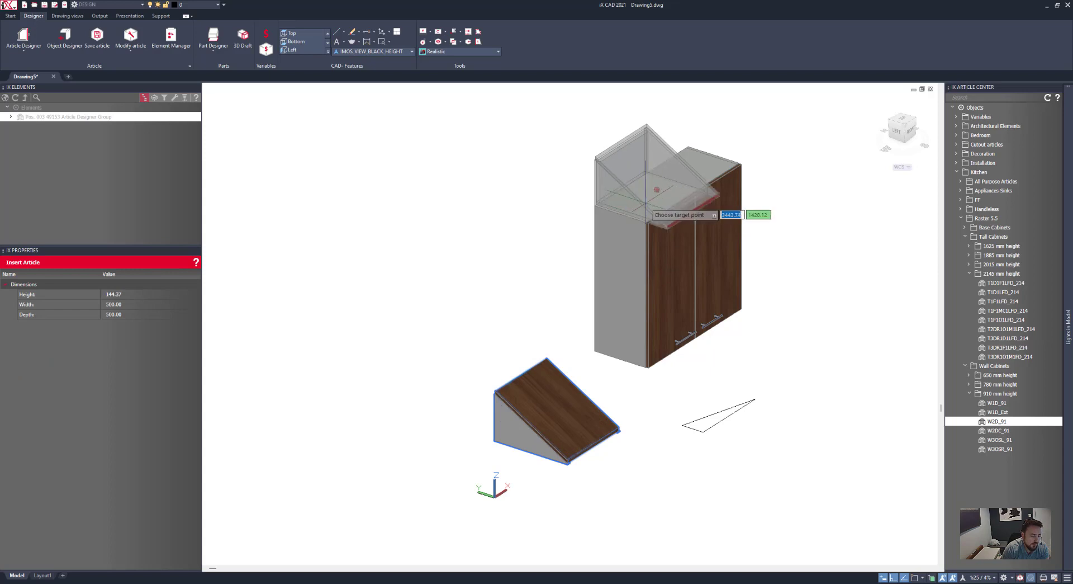
click(645, 204)
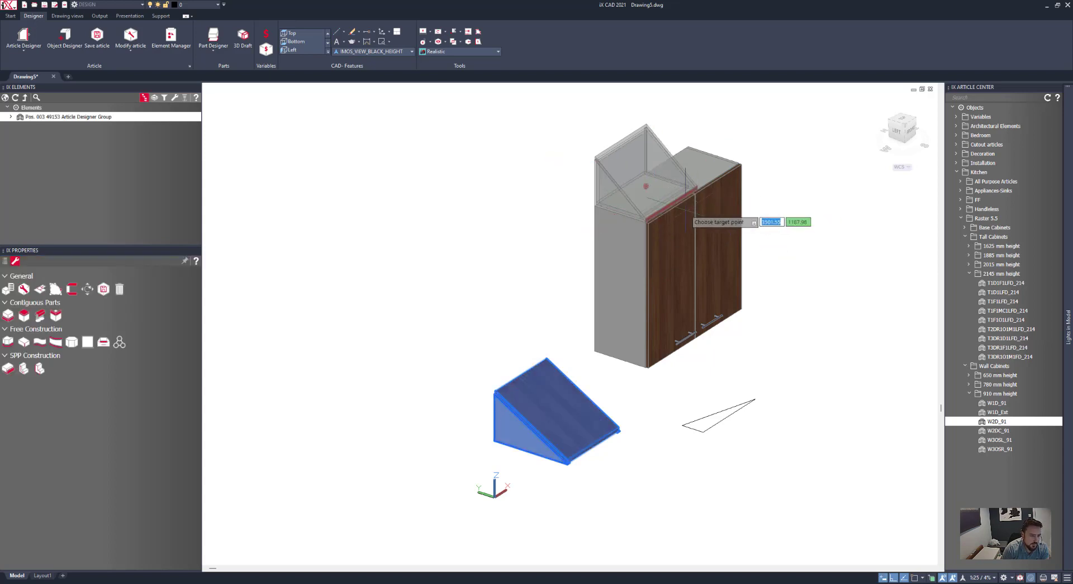
shift+middle_drag(734, 205, 601, 203)
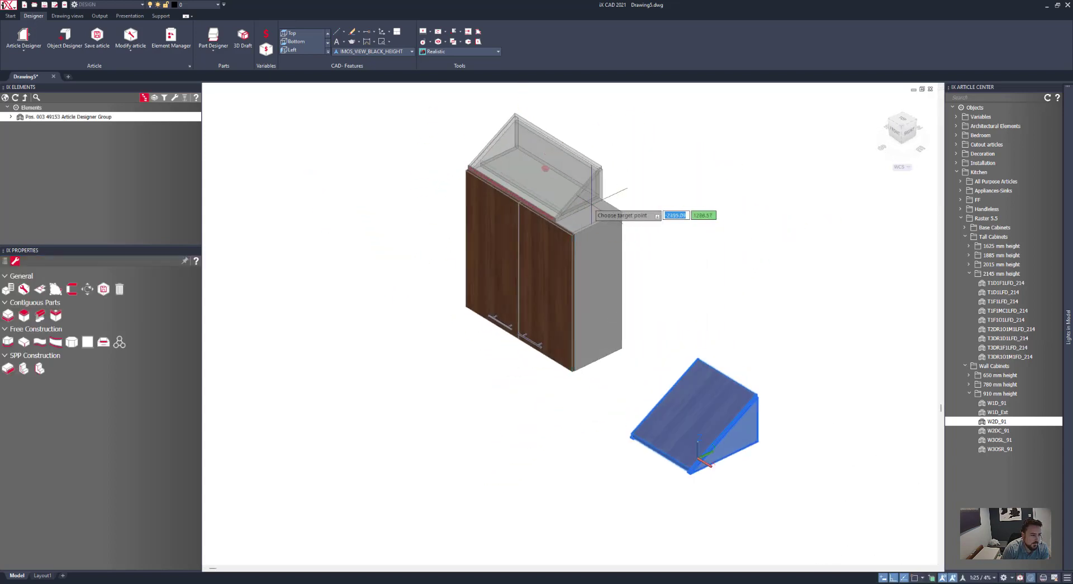
click(622, 222)
right_click(800, 218)
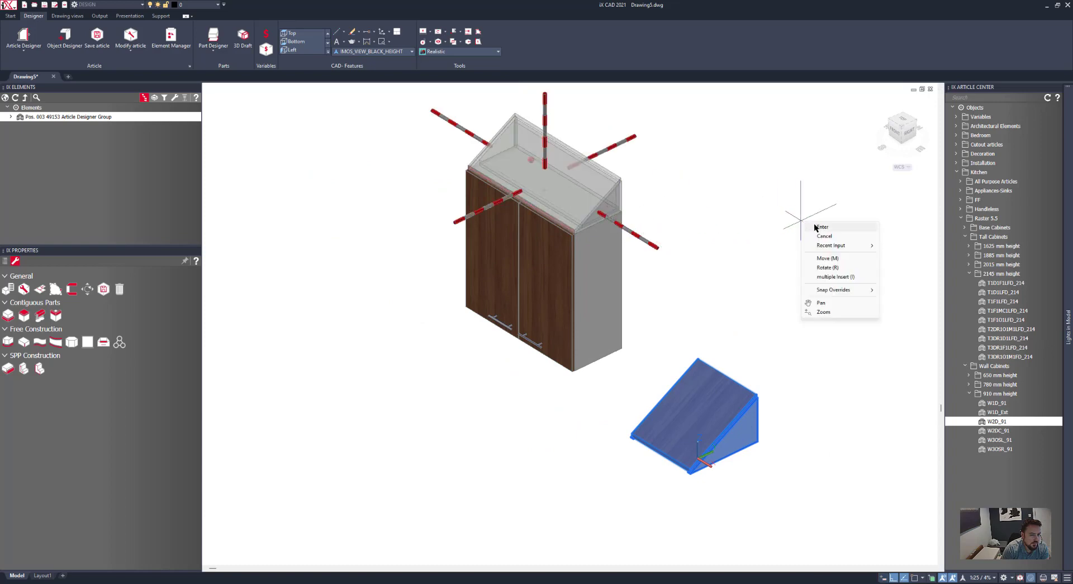
click(812, 225)
scroll(594, 268, down, 4)
scroll(538, 254, up, 6)
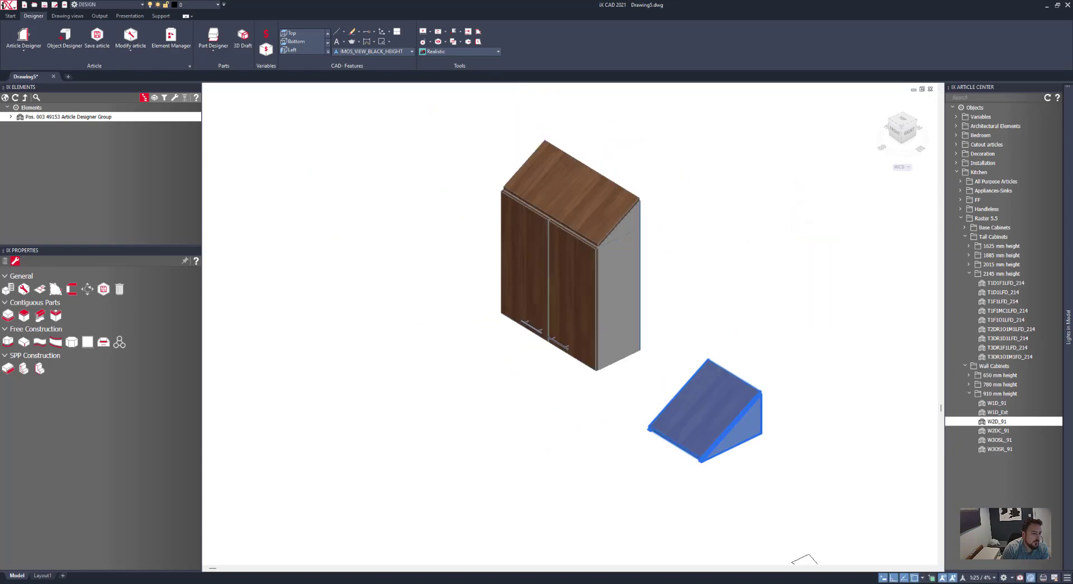
Delete the original sloped article standing apart from the wall cabinet.
scroll(597, 229, up, 2)
shift+middle_drag(626, 239, 838, 204)
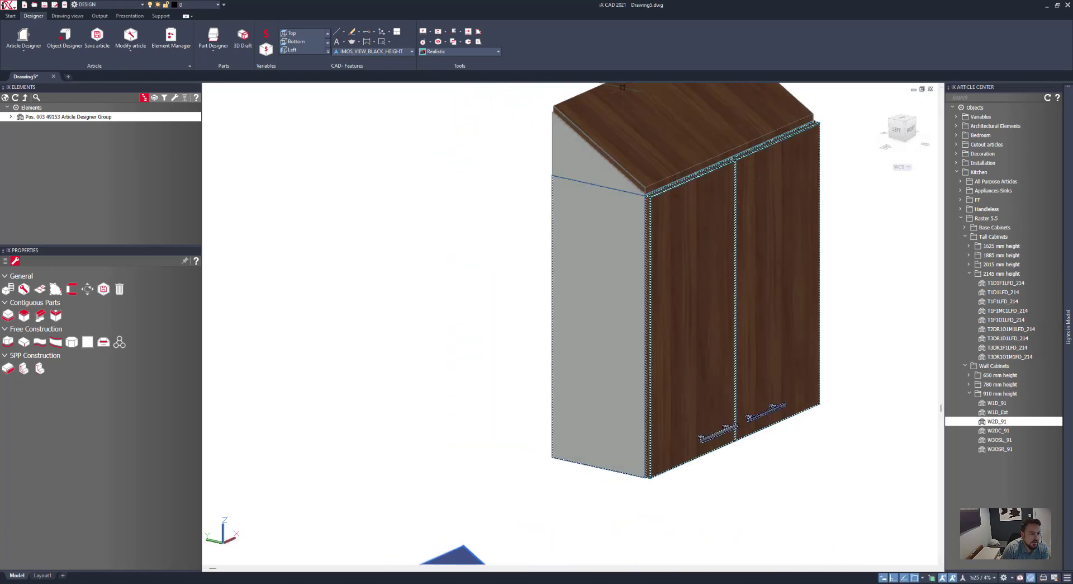
scroll(565, 279, down, 3)
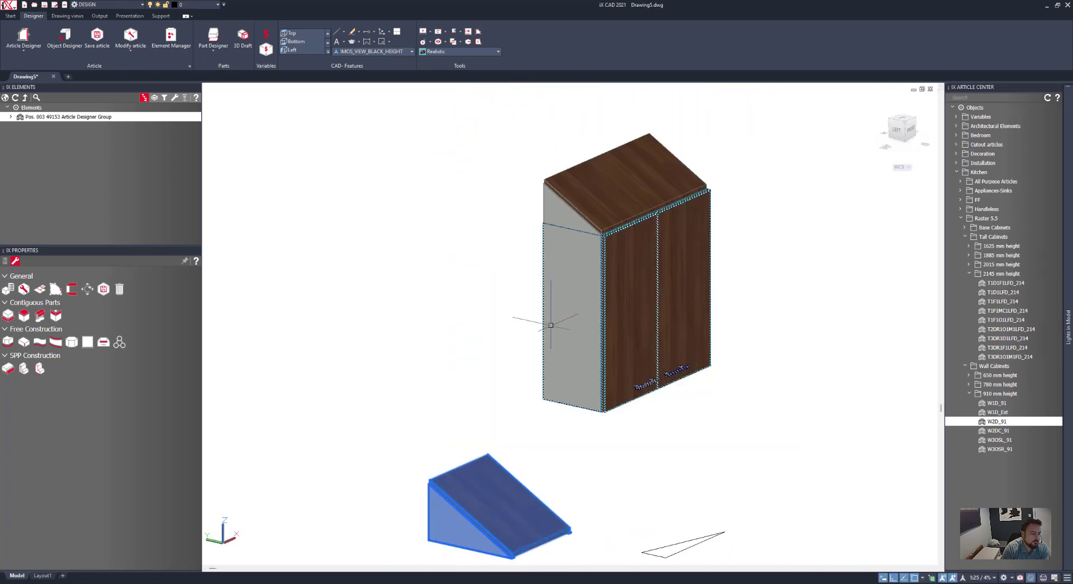
key(Delete)
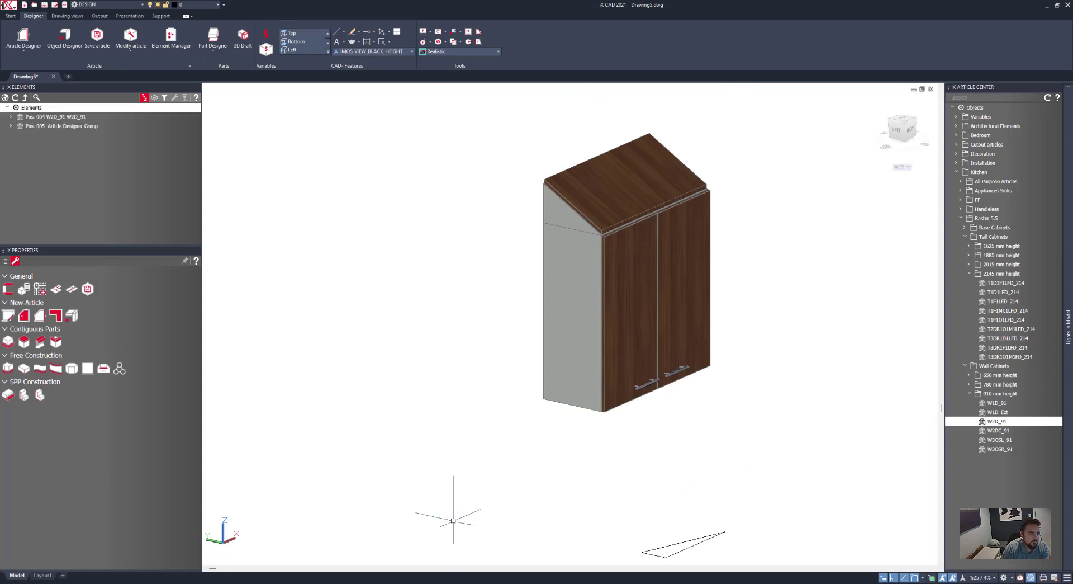